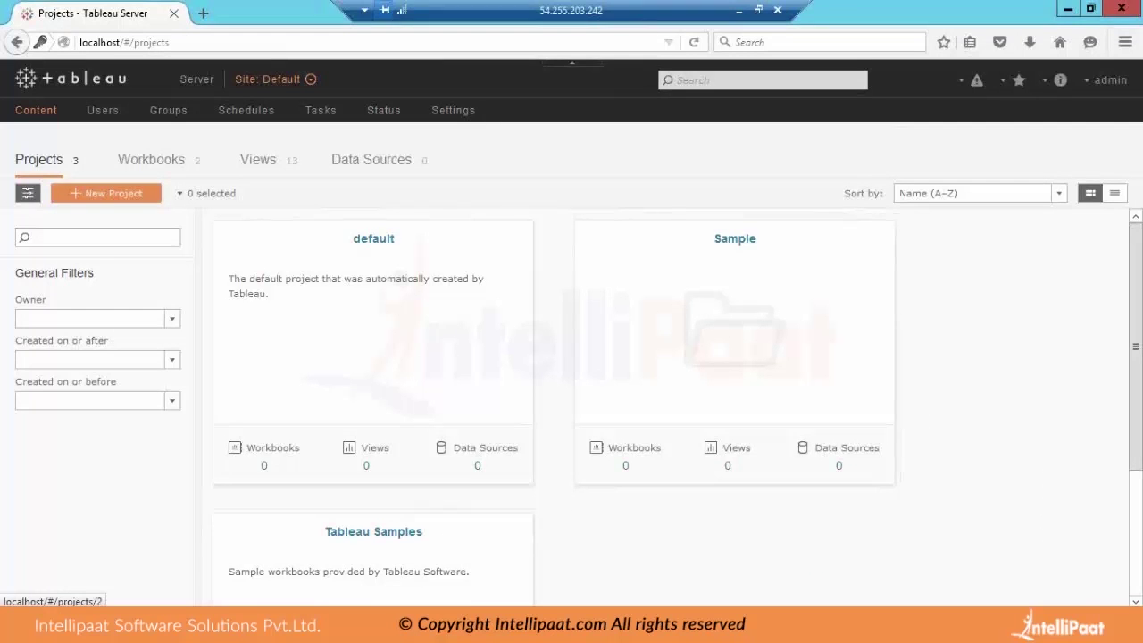
Bring up the 'Tableau - Sample' window preview from the taskbar.
{"action": "mouse_move", "coordinate": [275, 629]}
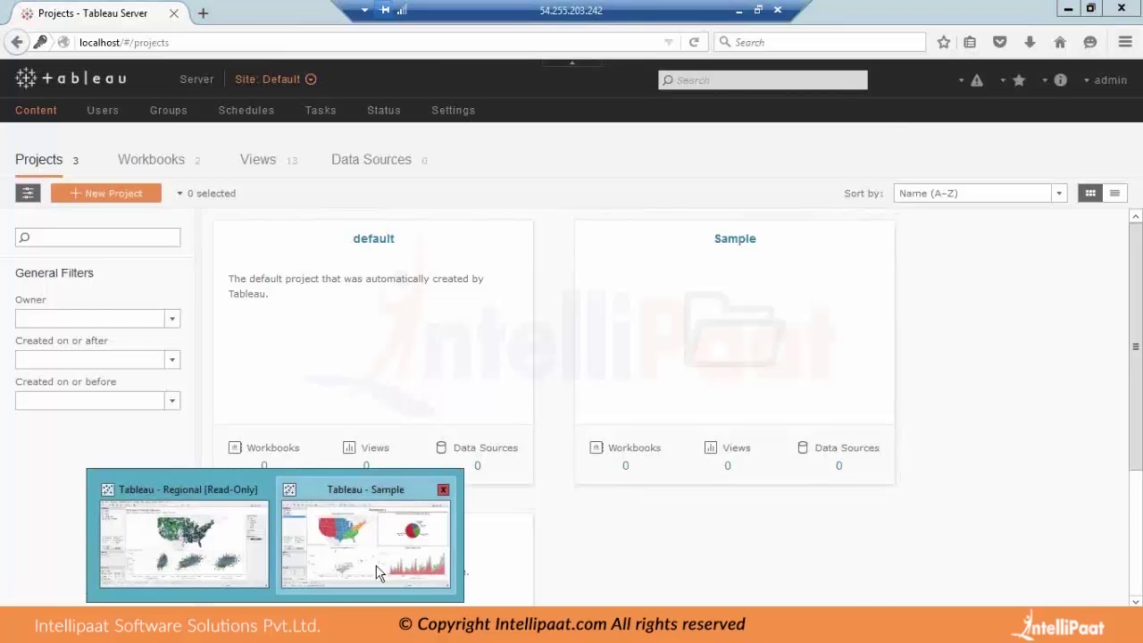
Switch to the Sample workbook and open the Publish Workbook dialog, then close it unpublished.
{"action": "left_click", "coordinate": [376, 572]}
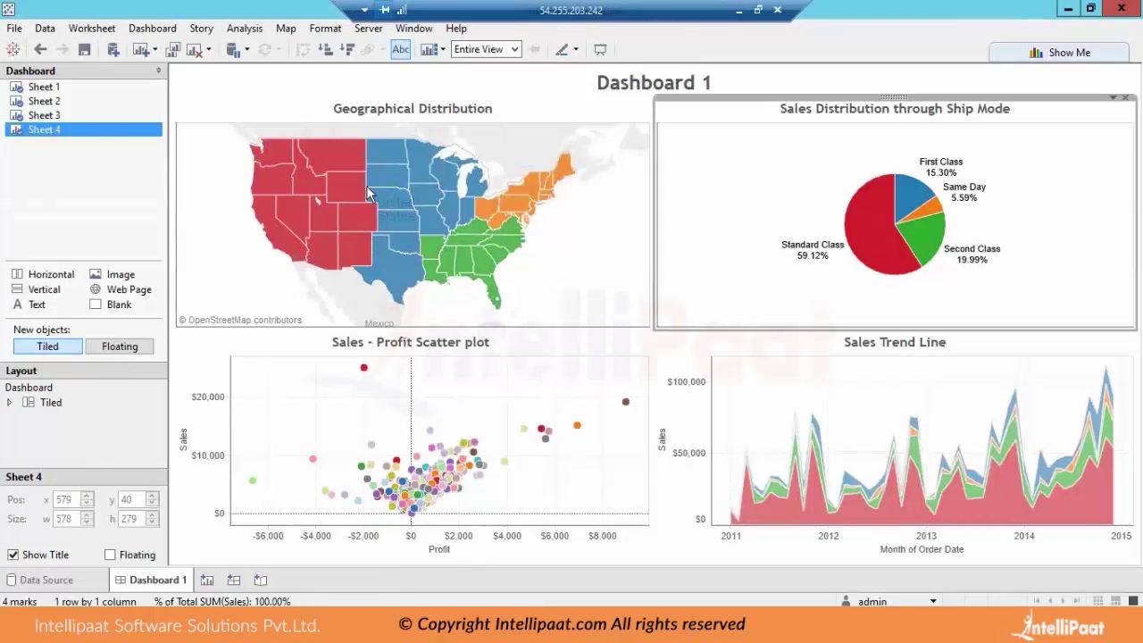
{"action": "mouse_move", "coordinate": [370, 194]}
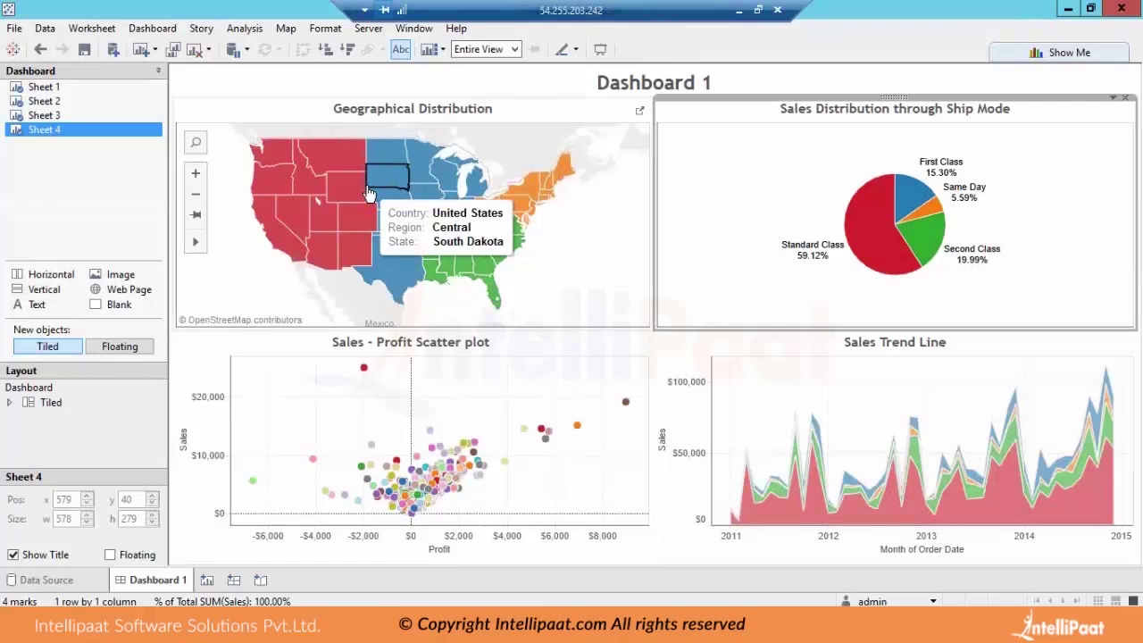
{"action": "left_click", "coordinate": [369, 29]}
{"action": "left_click", "coordinate": [408, 96]}
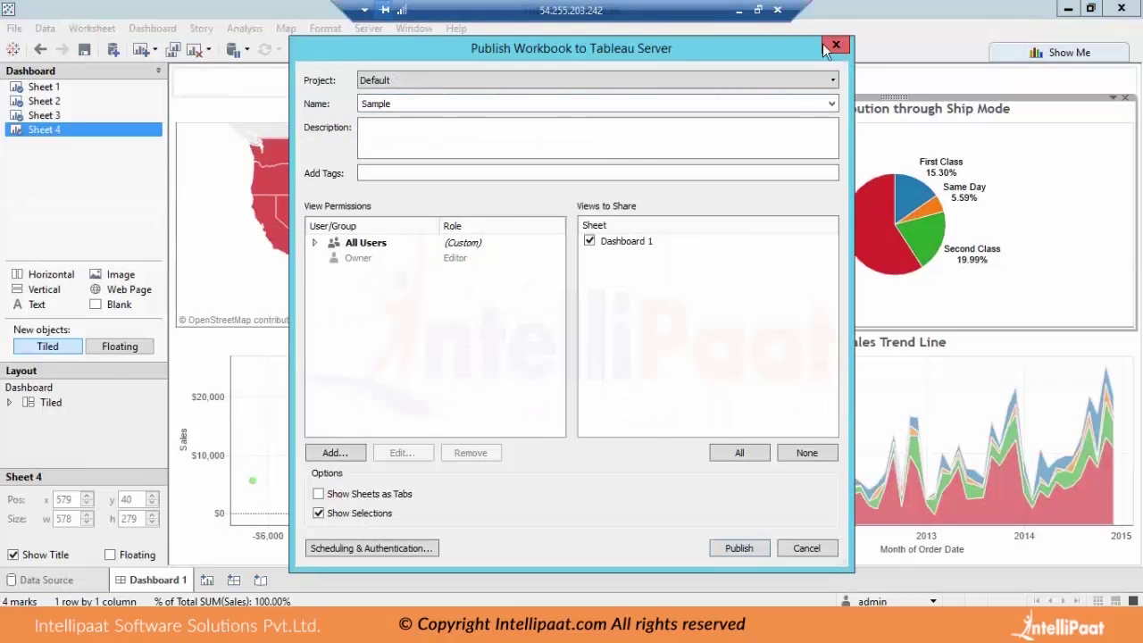
{"action": "left_click", "coordinate": [831, 46]}
Sign out of Tableau Server and start Publish Workbook again to get the sign-in prompt.
{"action": "left_click", "coordinate": [368, 28]}
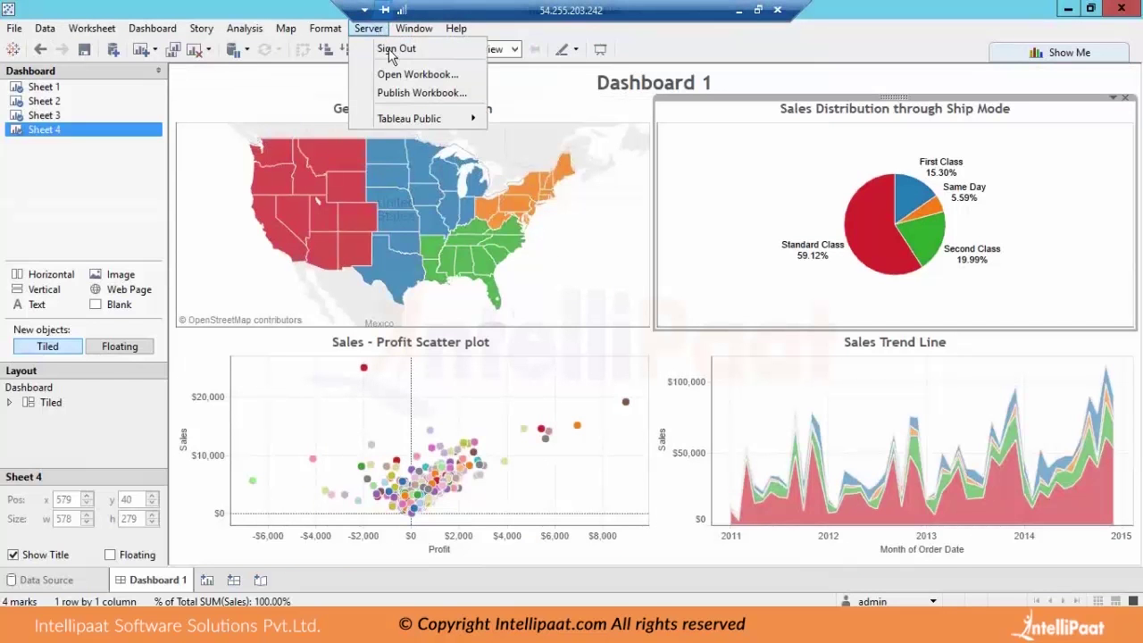
{"action": "left_click", "coordinate": [393, 50]}
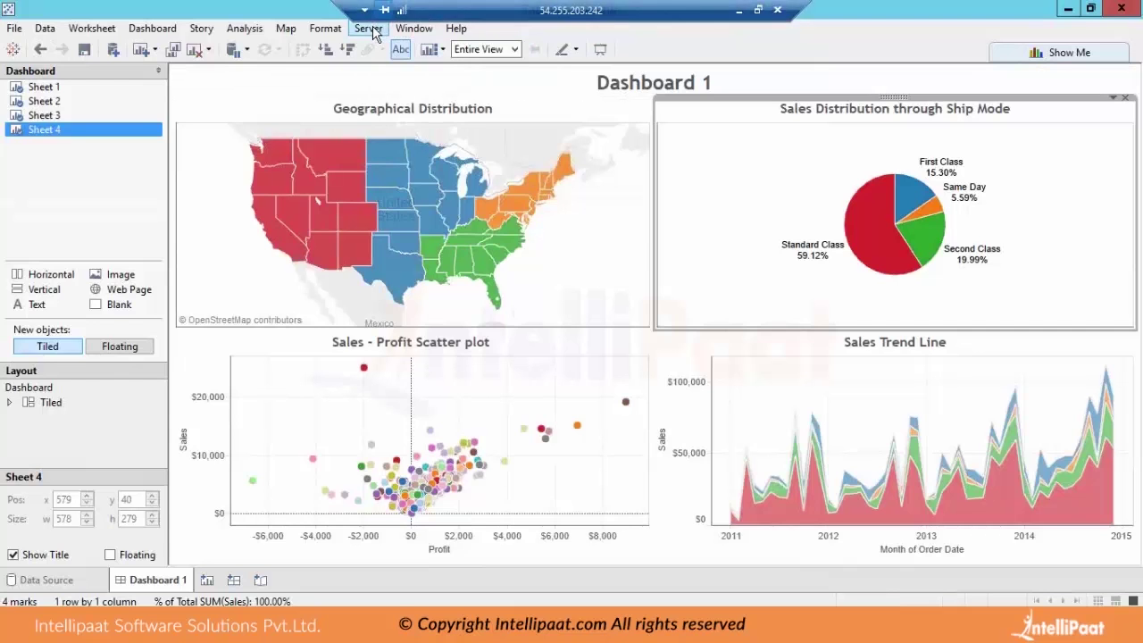
{"action": "left_click", "coordinate": [373, 31]}
{"action": "left_click", "coordinate": [411, 94]}
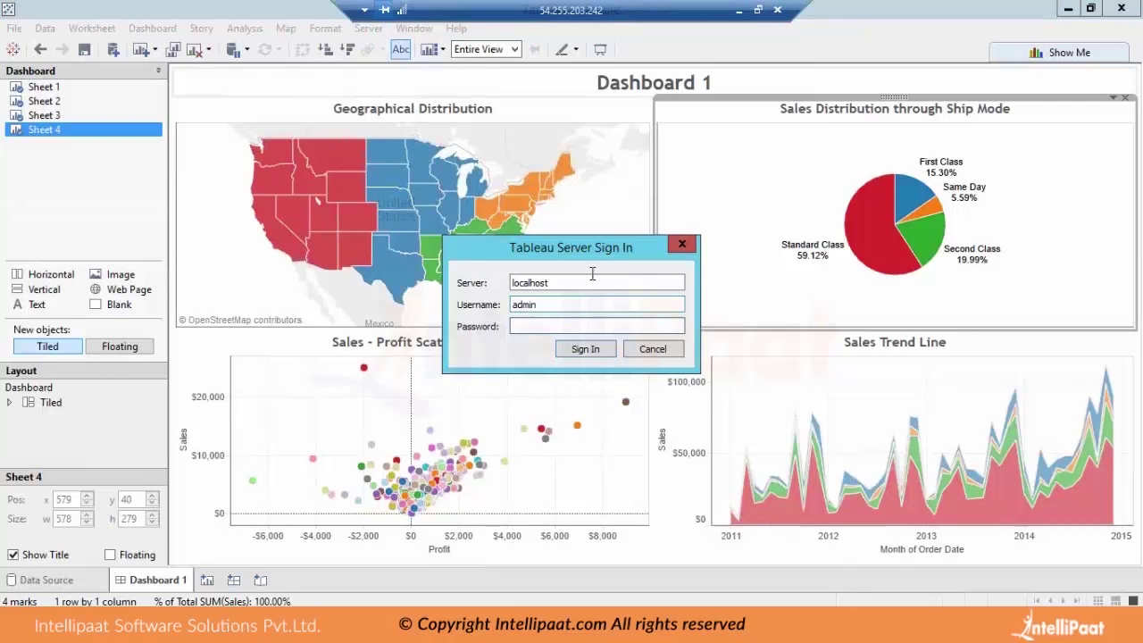
Sign in to localhost with the account password and confirm the Default site.
{"action": "left_click", "coordinate": [577, 325]}
{"action": "left_click", "coordinate": [587, 350]}
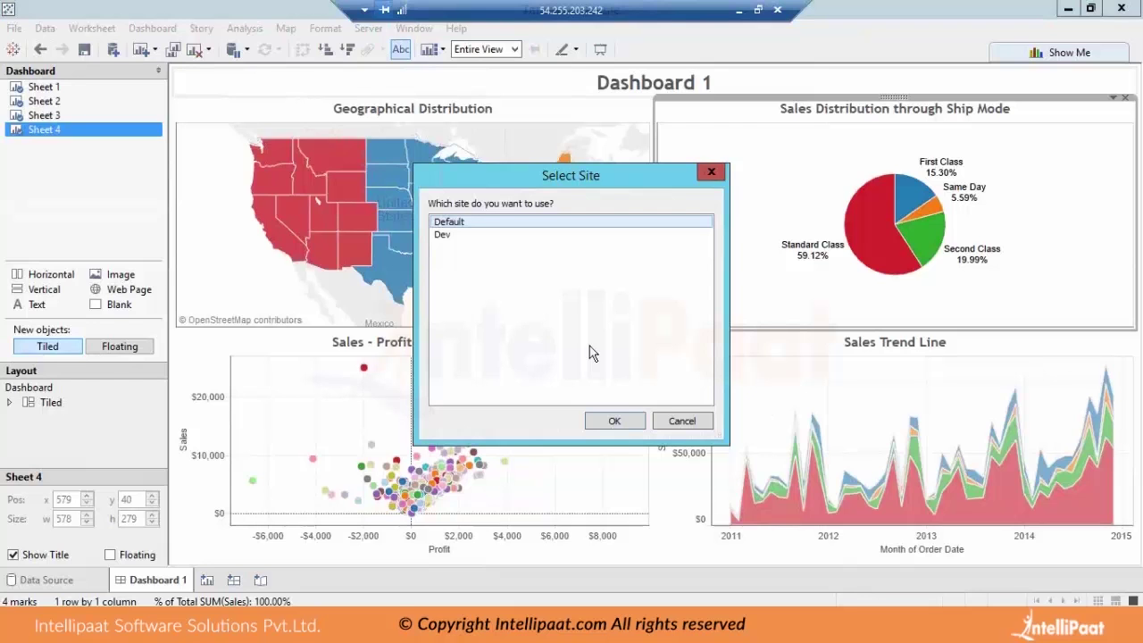
{"action": "left_click", "coordinate": [615, 422]}
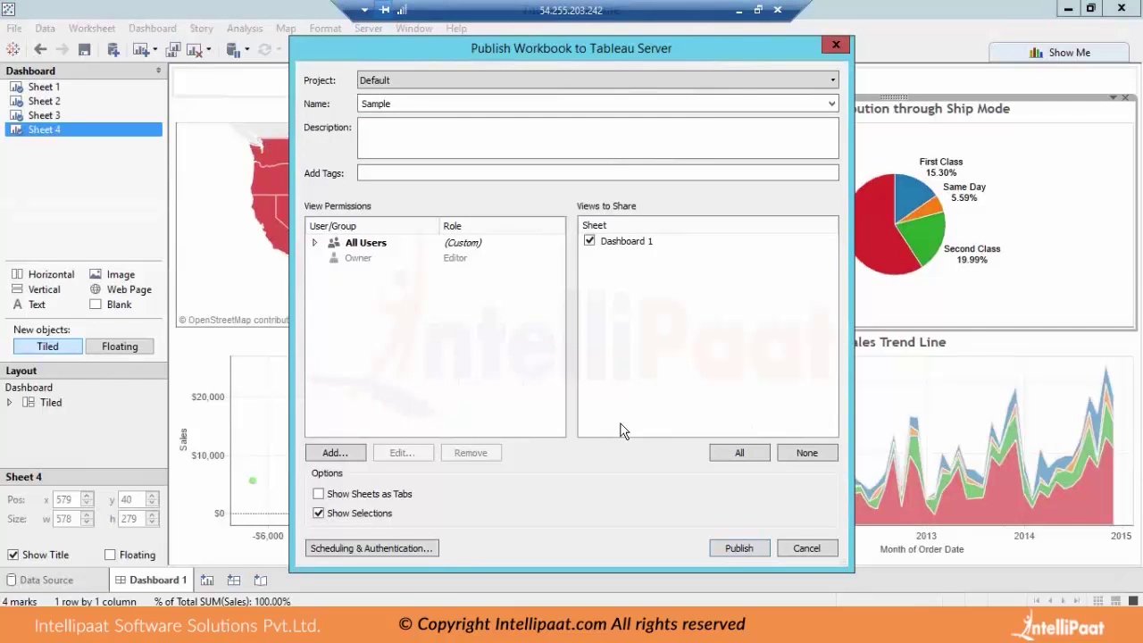
Choose Sample as the destination project and rename the workbook to 'Sample Dashboard'.
{"action": "left_click", "coordinate": [735, 80]}
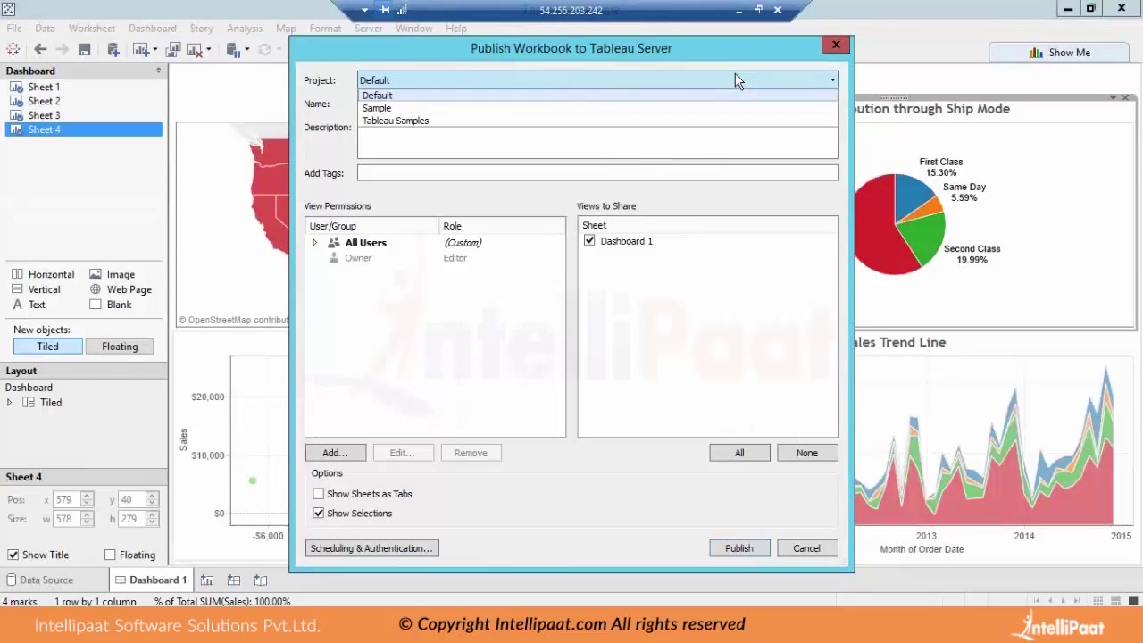
{"action": "left_click", "coordinate": [483, 107]}
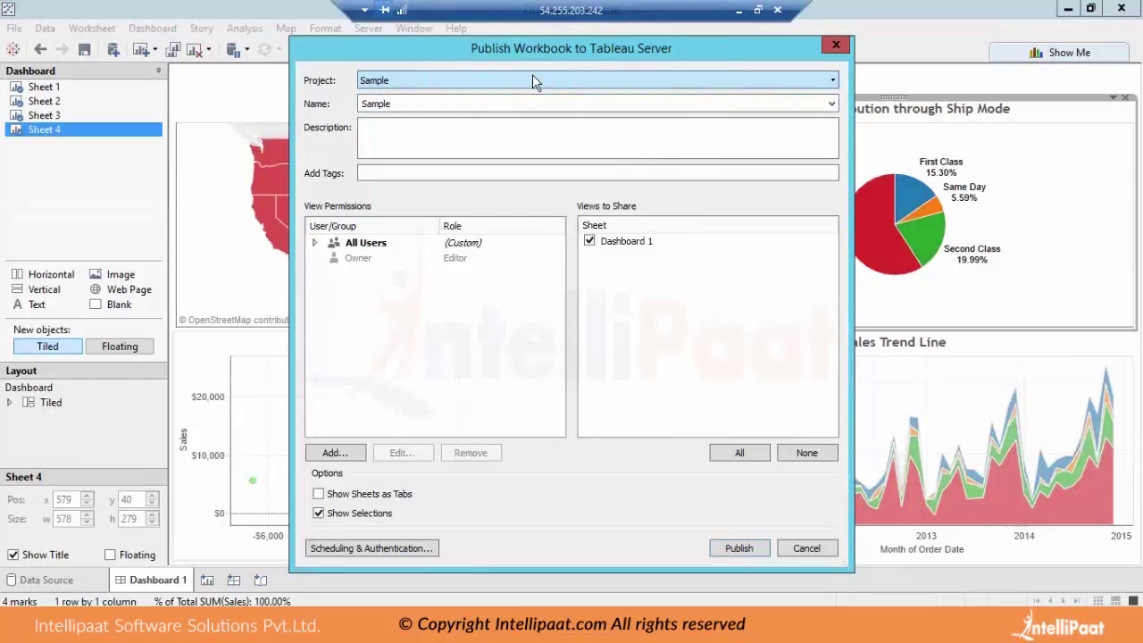
{"action": "left_click", "coordinate": [480, 101]}
{"action": "type", "text": "Dashboard"}
{"action": "left_click", "coordinate": [481, 138]}
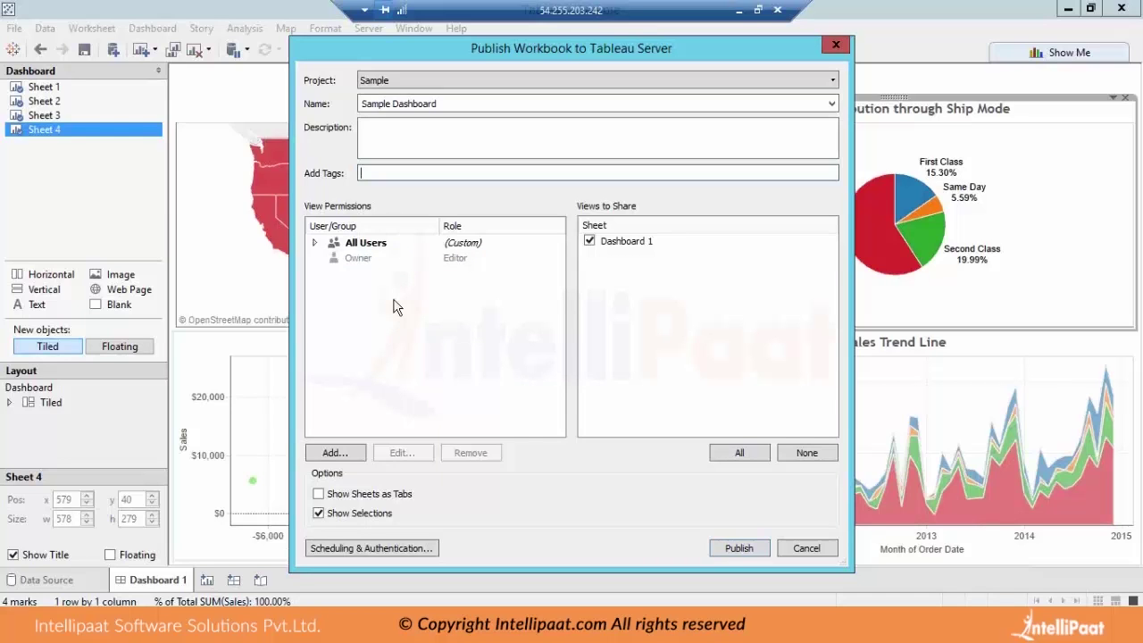
Add User1 to the workbook permissions with the Interactor role.
{"action": "left_click", "coordinate": [357, 245]}
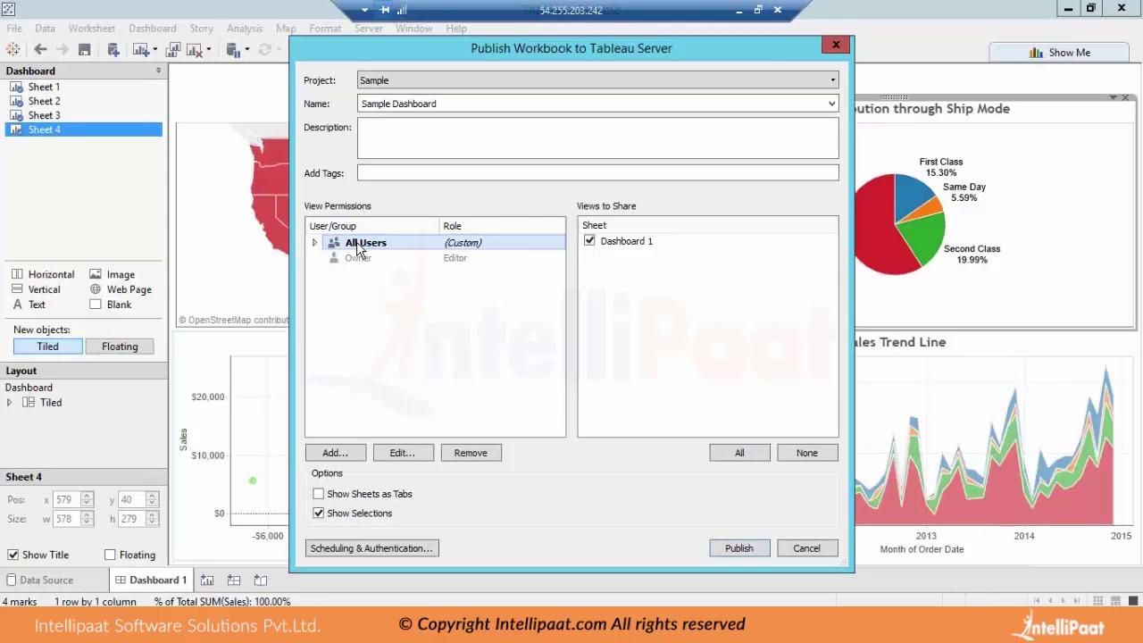
{"action": "left_click", "coordinate": [334, 454]}
{"action": "left_click", "coordinate": [628, 155]}
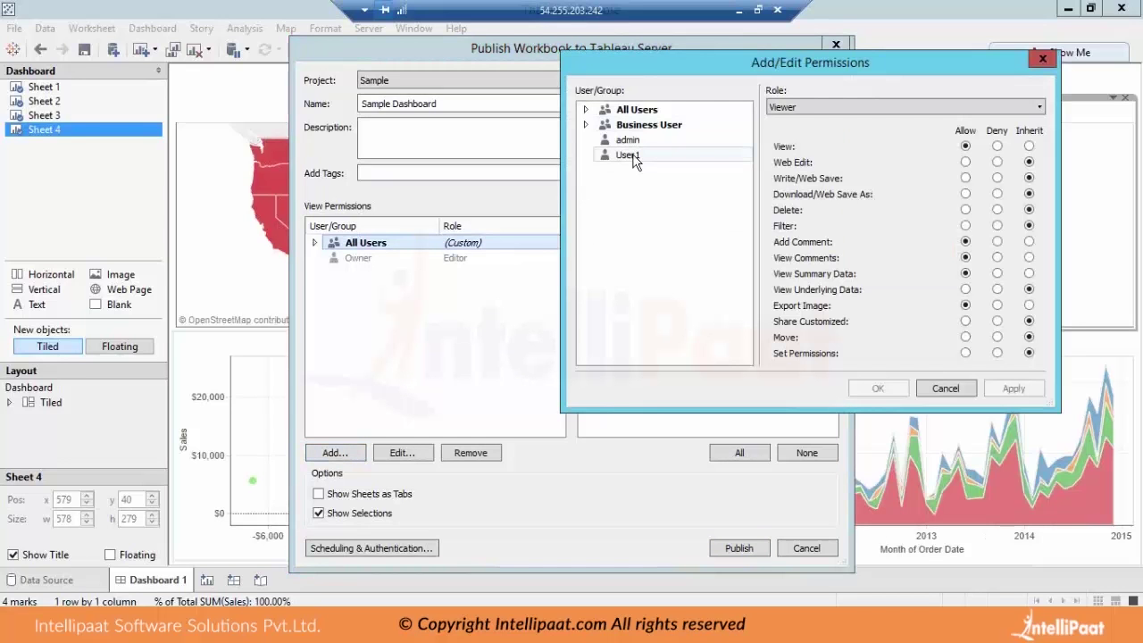
{"action": "left_click", "coordinate": [890, 106]}
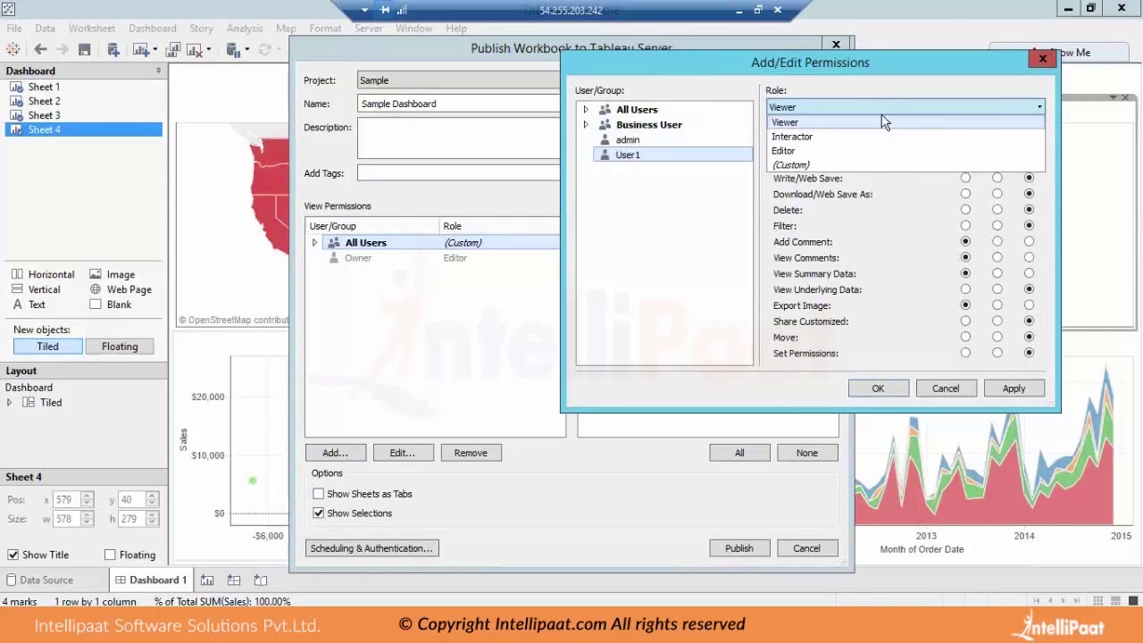
{"action": "left_click", "coordinate": [816, 136]}
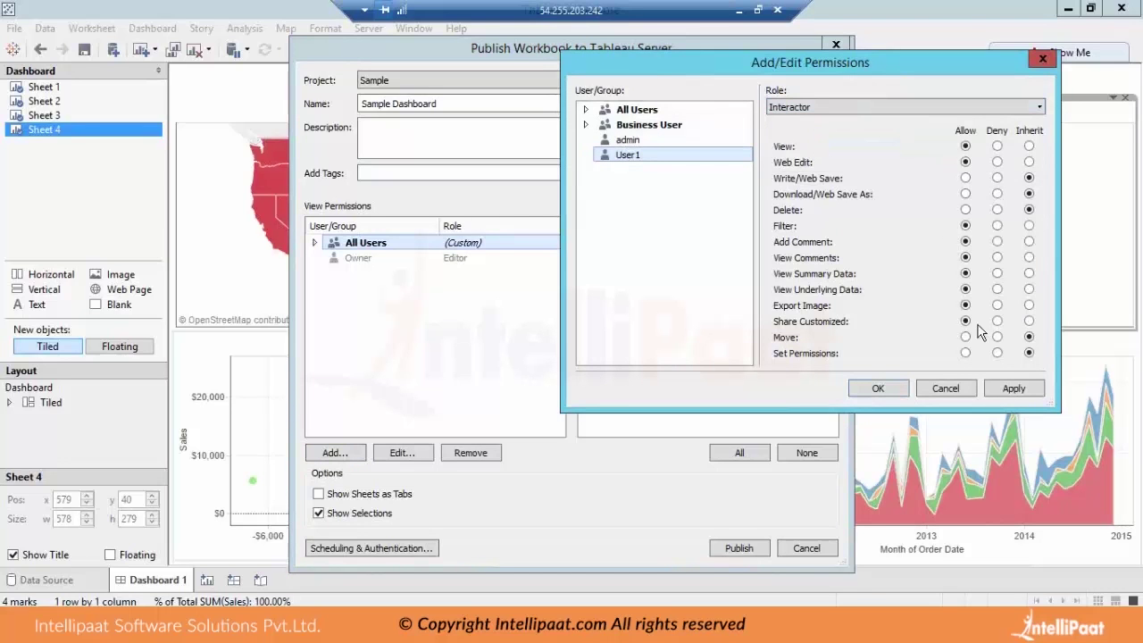
{"action": "left_click", "coordinate": [1005, 390]}
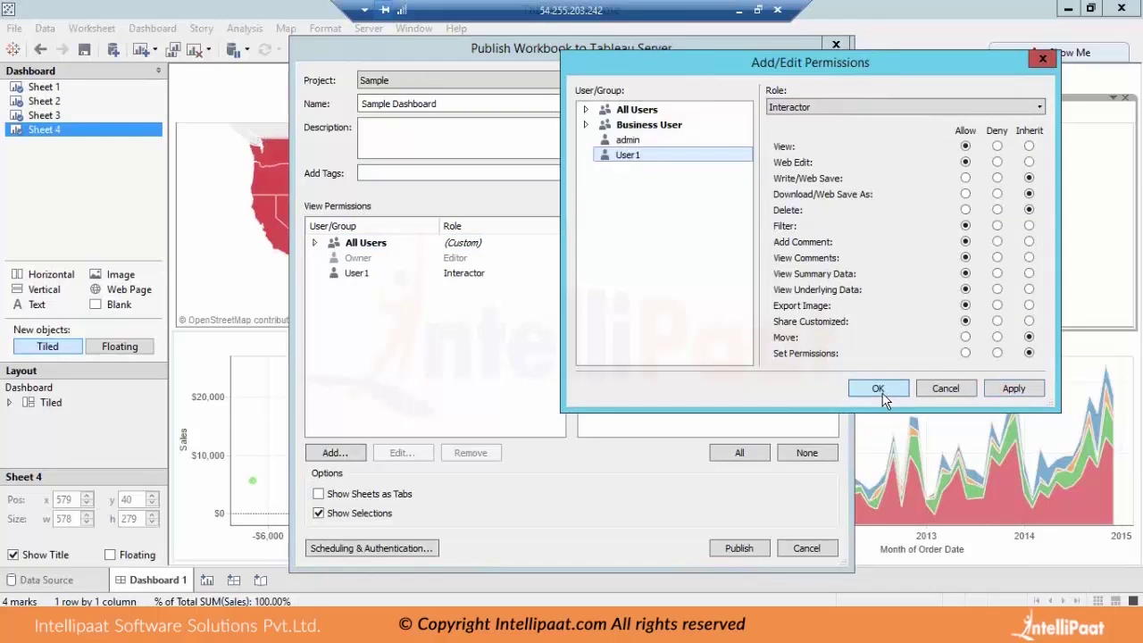
{"action": "left_click", "coordinate": [879, 393]}
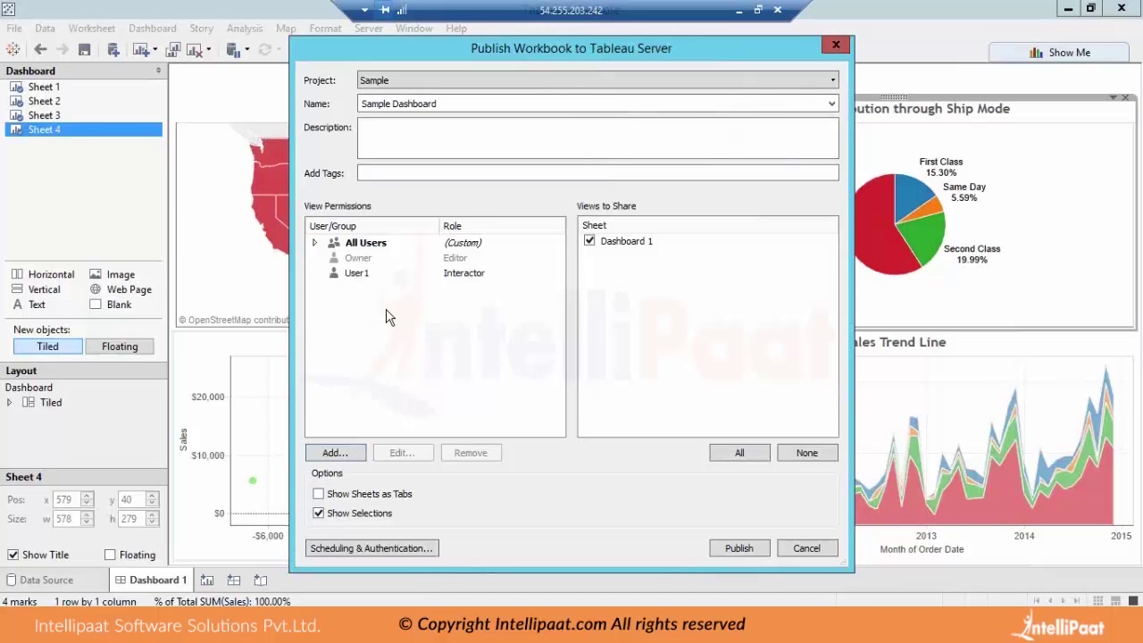
Edit the All Users permission entry and set its role to Editor.
{"action": "left_click", "coordinate": [368, 244]}
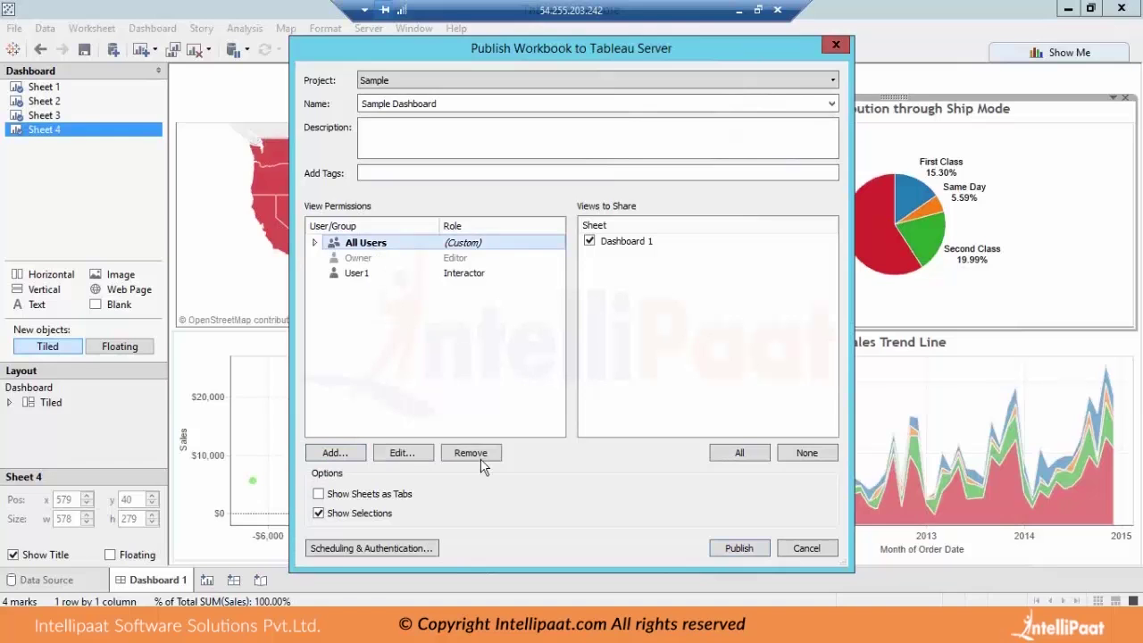
{"action": "left_click", "coordinate": [420, 461]}
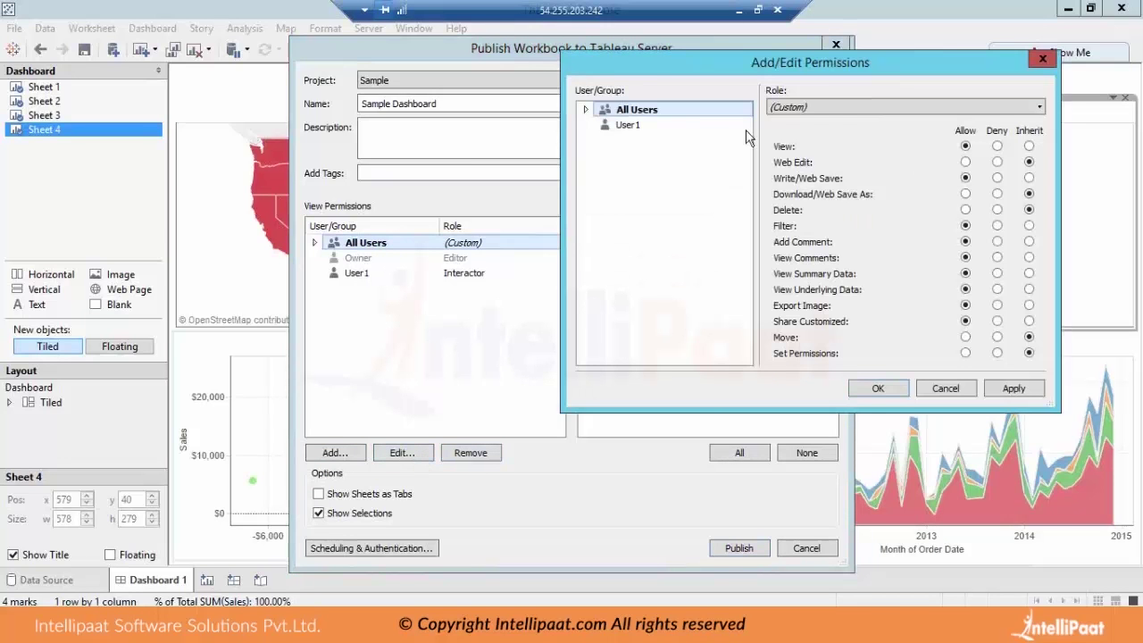
{"action": "left_click", "coordinate": [800, 111]}
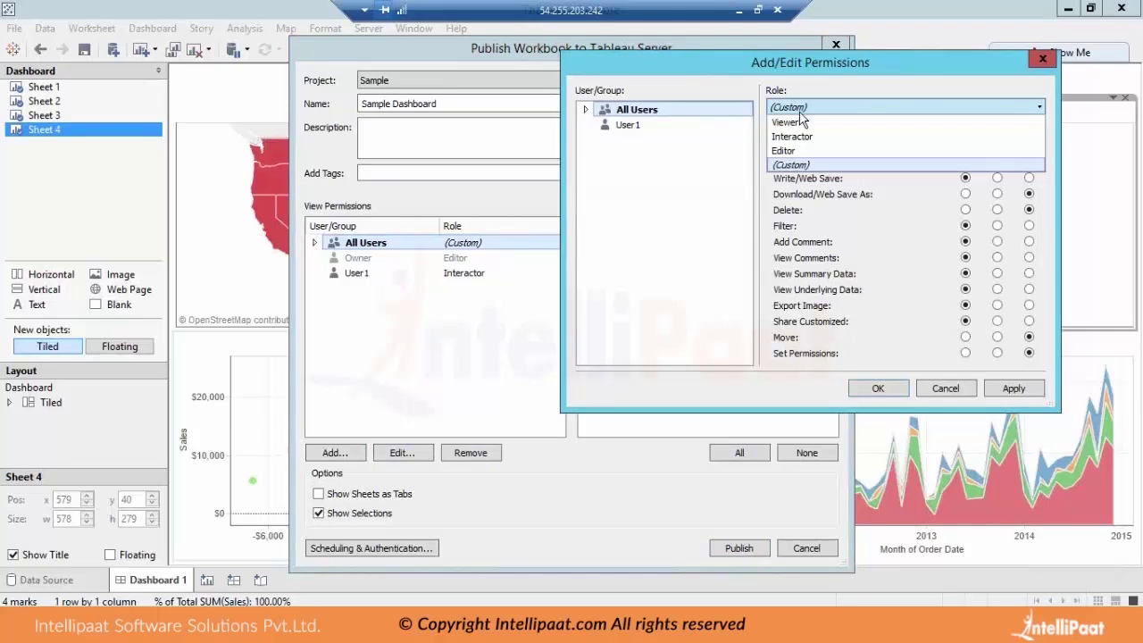
{"action": "left_click", "coordinate": [791, 151]}
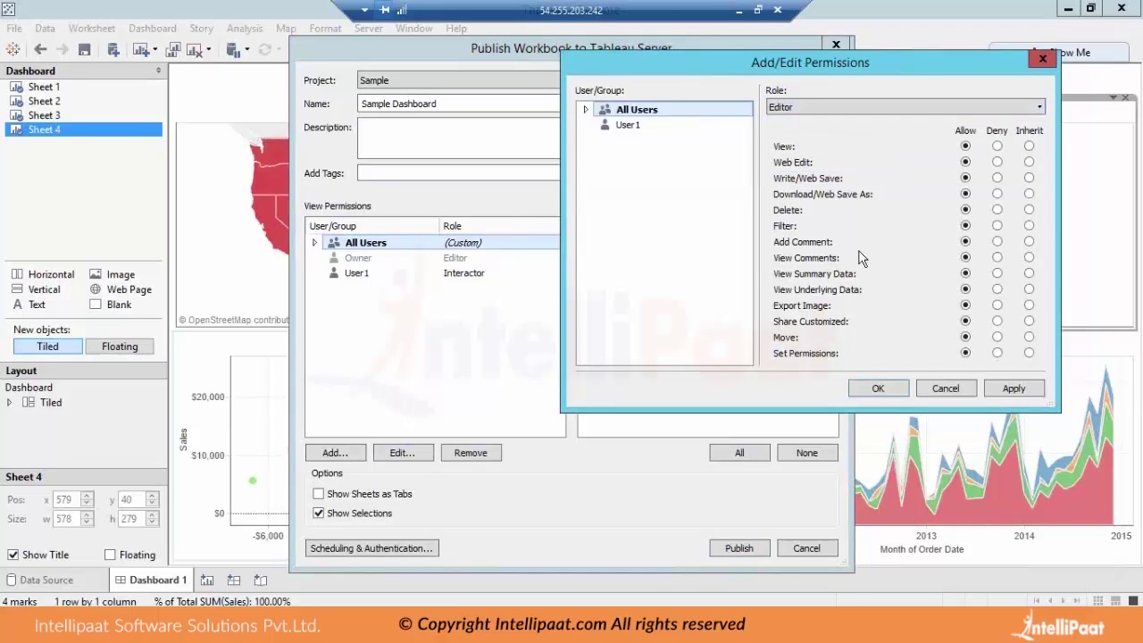
{"action": "left_click", "coordinate": [879, 389]}
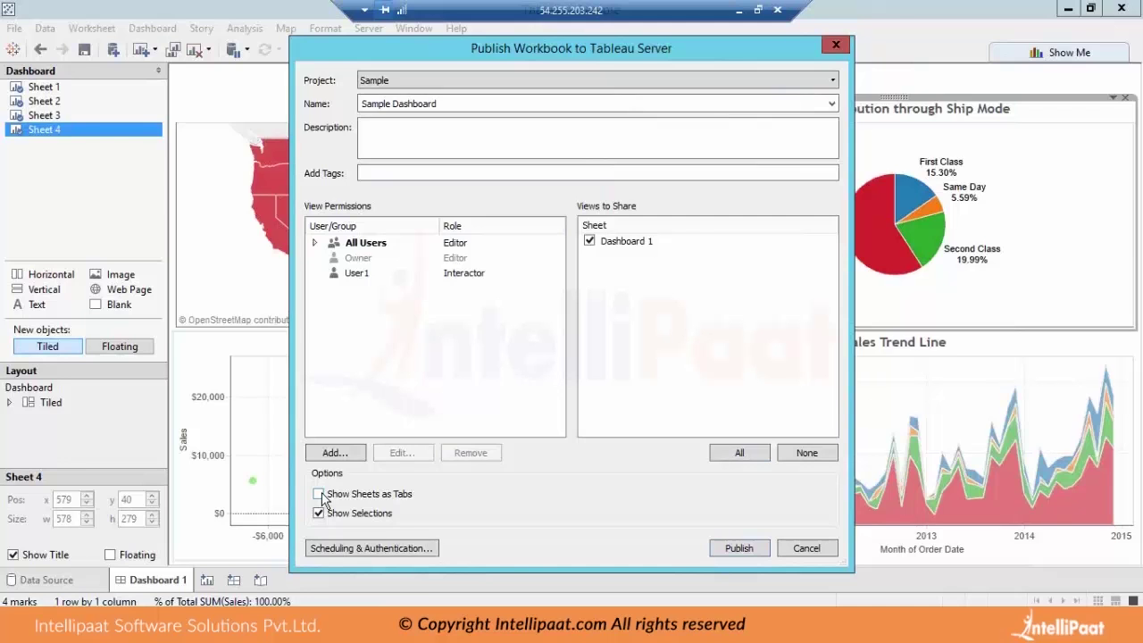
Open Scheduling & Authentication and review the refresh schedules, leaving None selected.
{"action": "left_click", "coordinate": [349, 549]}
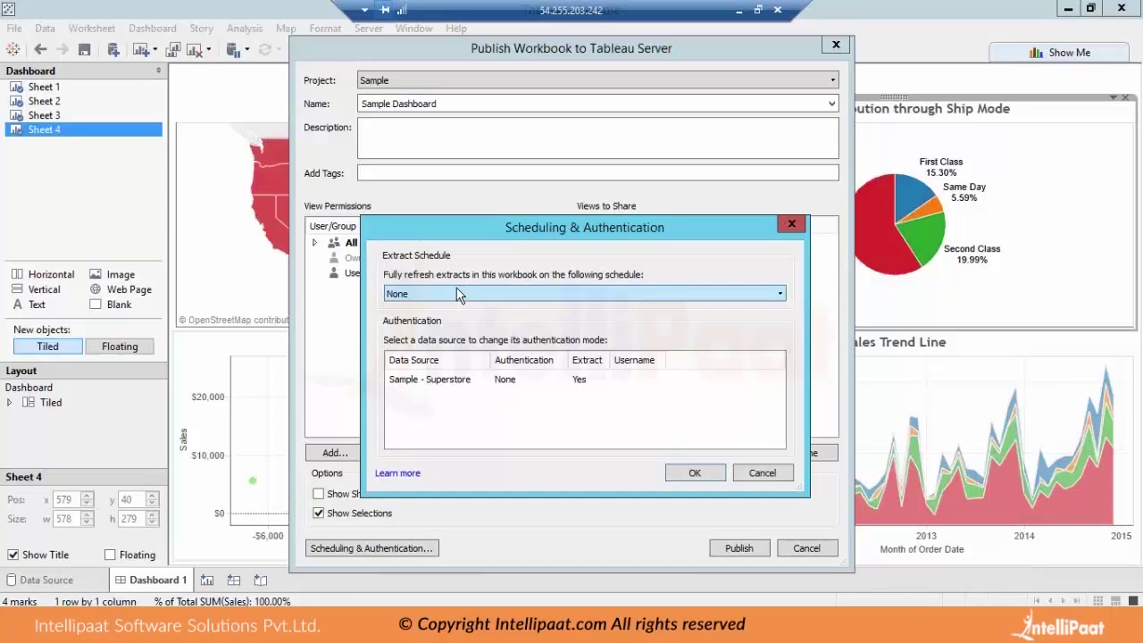
{"action": "left_click", "coordinate": [523, 296]}
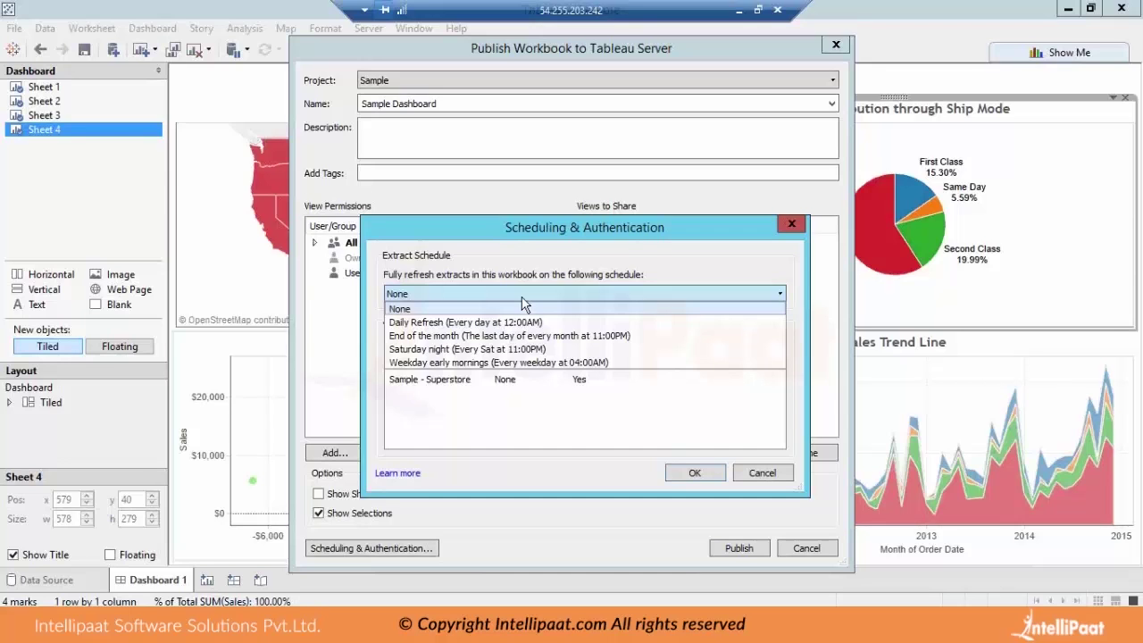
{"action": "left_click", "coordinate": [523, 307]}
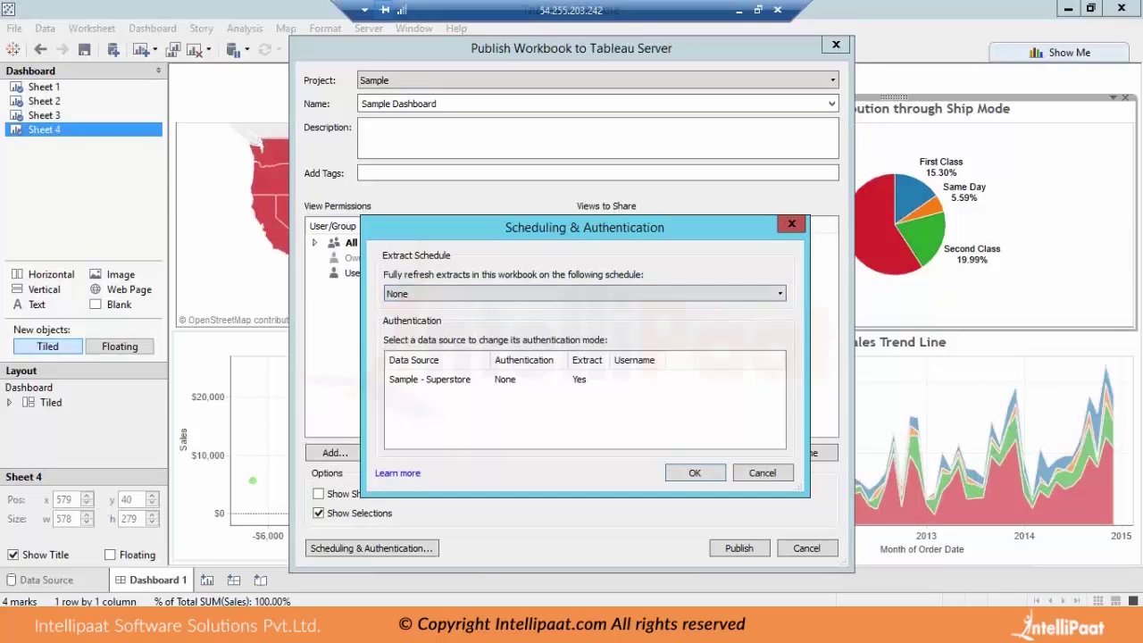
{"action": "left_click", "coordinate": [223, 527]}
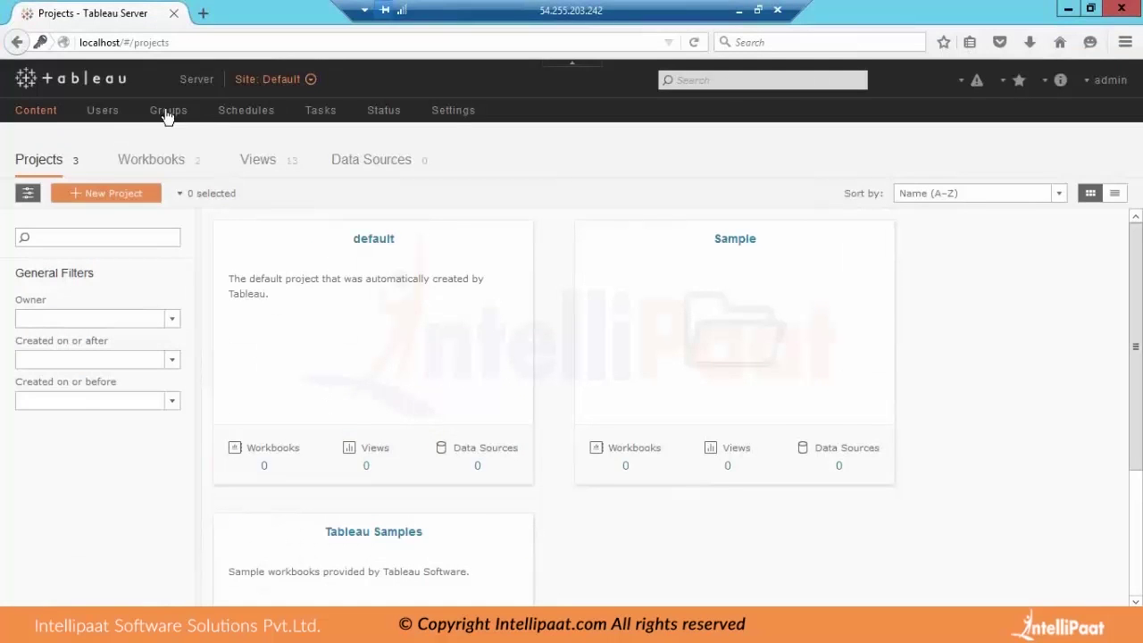
Open the Schedules page on Tableau Server.
{"action": "left_click", "coordinate": [248, 114]}
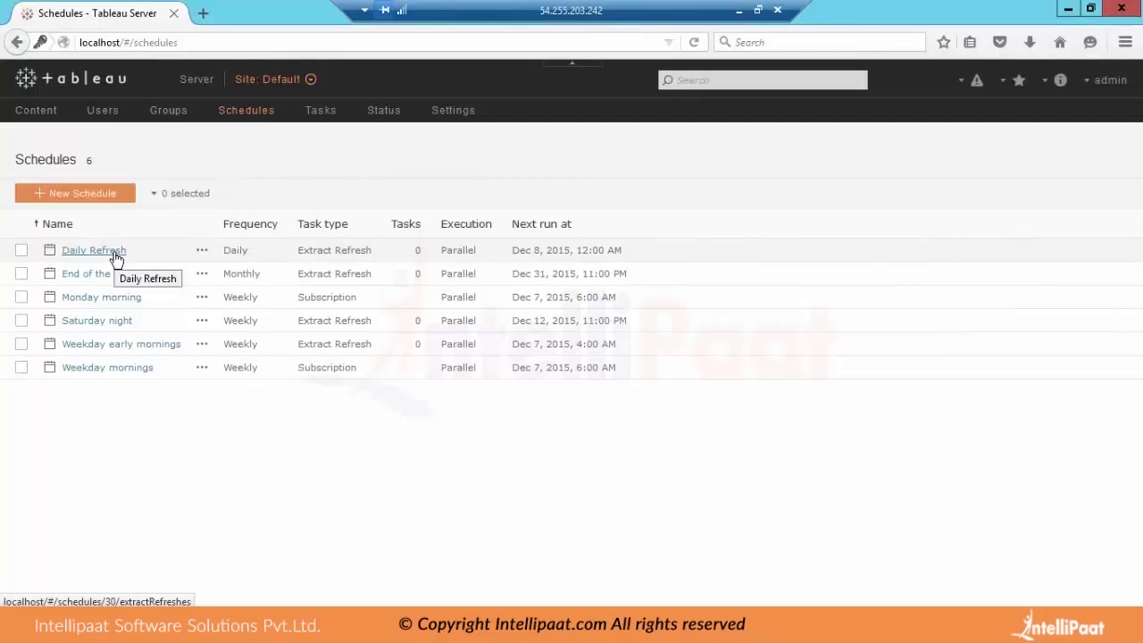
Start a new schedule and name it 'Tuesday Refresh'.
{"action": "left_click", "coordinate": [101, 203]}
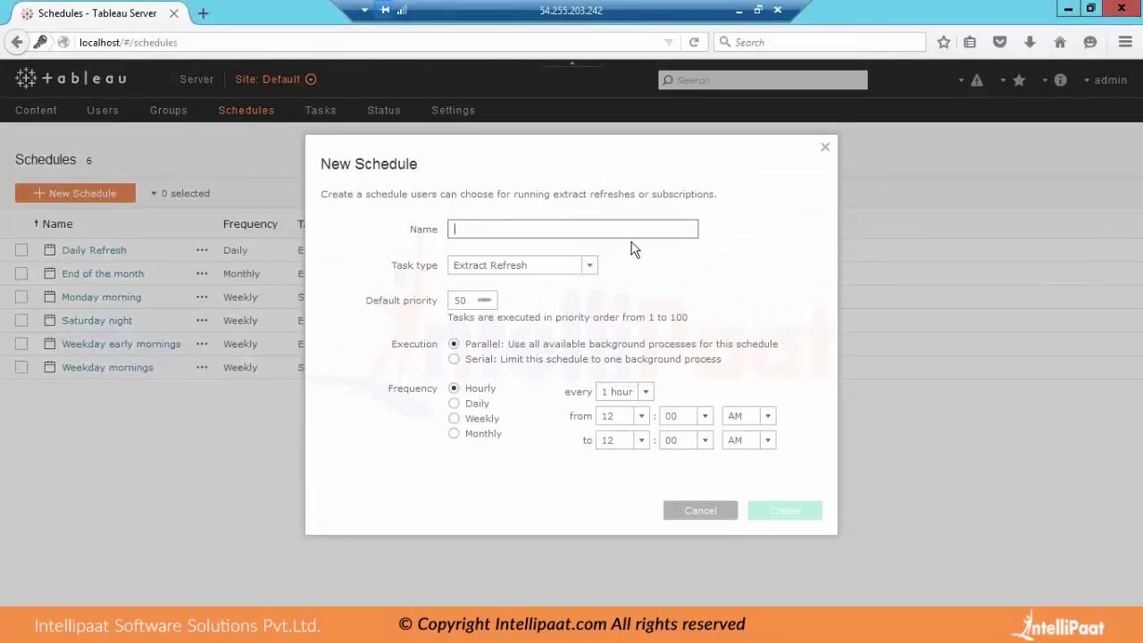
{"action": "type", "text": "Wed"}
{"action": "key", "text": "BackSpace"}
{"action": "key", "text": "BackSpace"}
{"action": "key", "text": "BackSpace"}
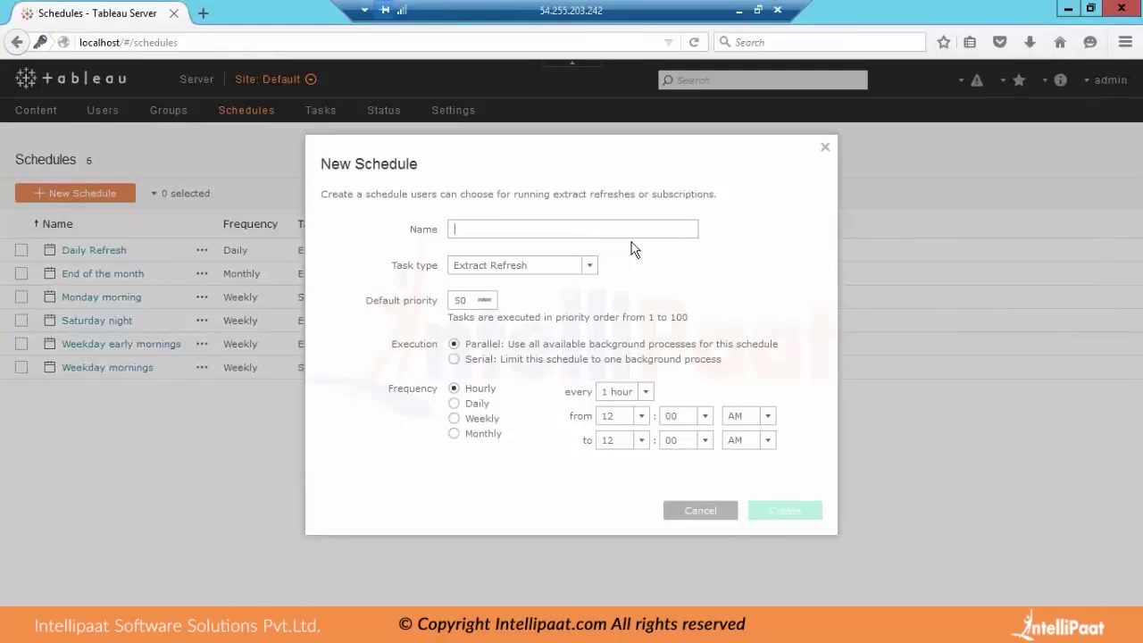
{"action": "type", "text": "Tuesday "}
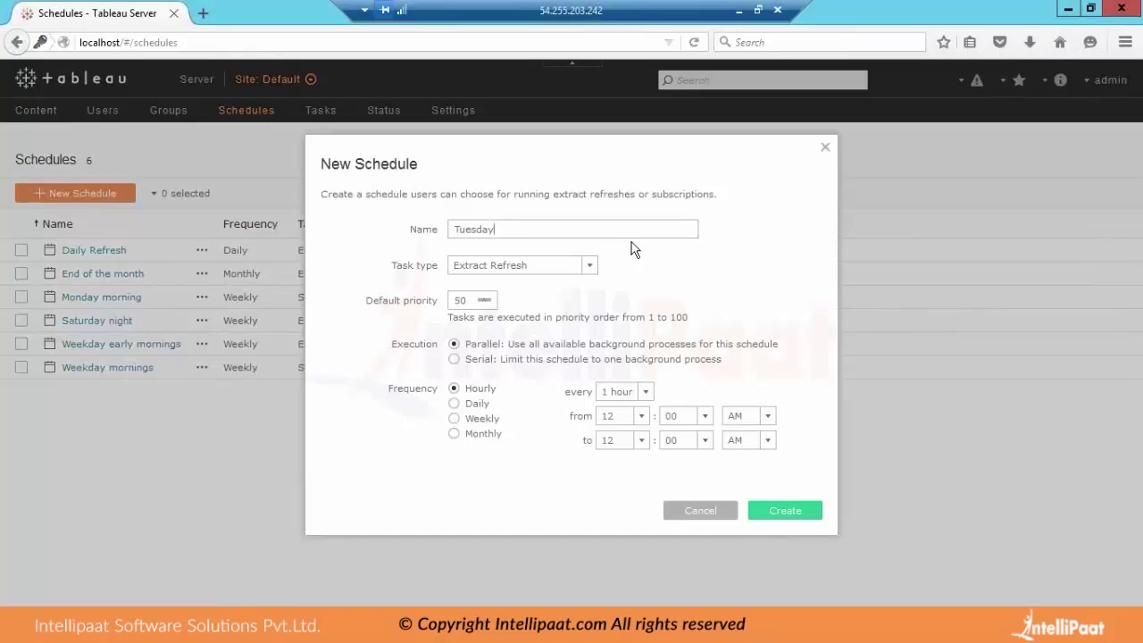
{"action": "type", "text": "Refresh"}
Set the schedule to run weekly on Tuesday at 3 AM and create it.
{"action": "left_click", "coordinate": [455, 404]}
{"action": "left_click", "coordinate": [454, 419]}
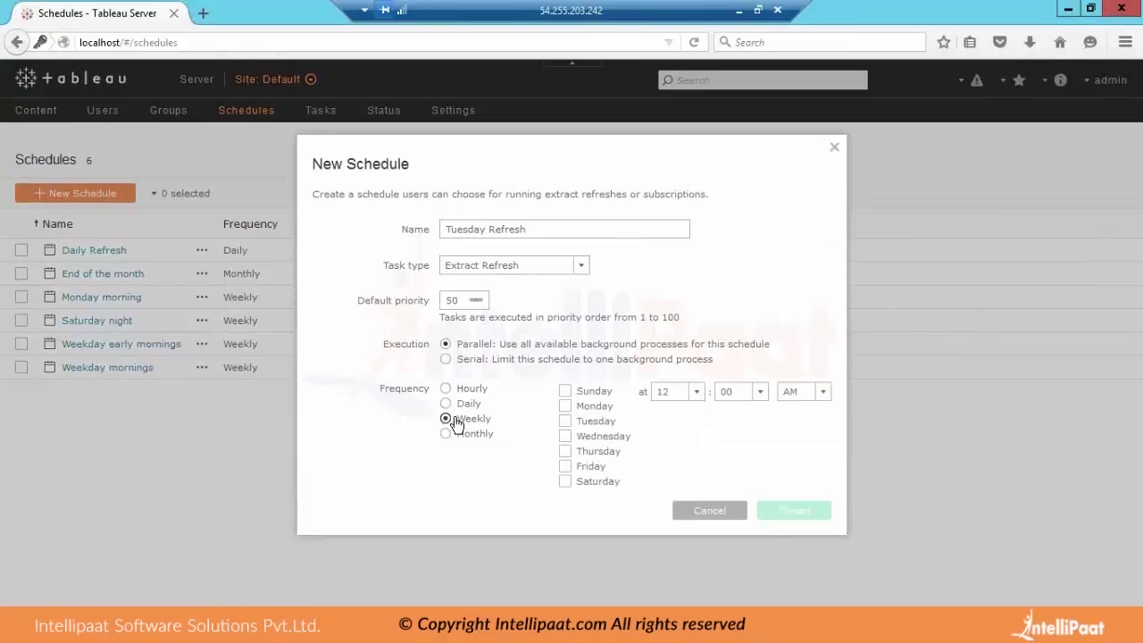
{"action": "left_click", "coordinate": [566, 421]}
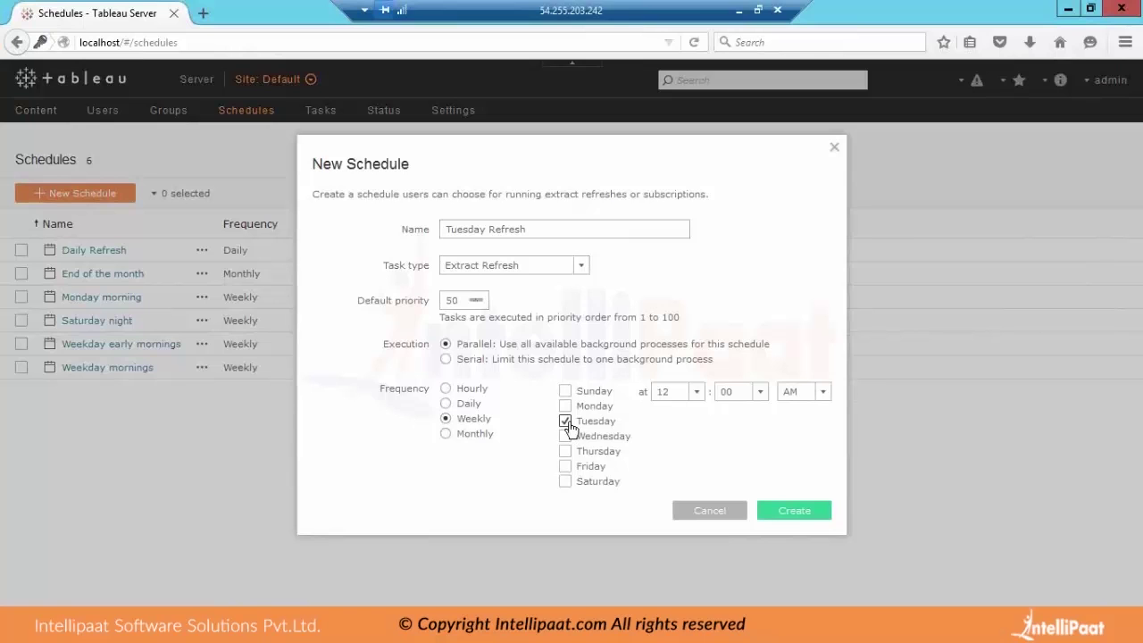
{"action": "left_click", "coordinate": [697, 393]}
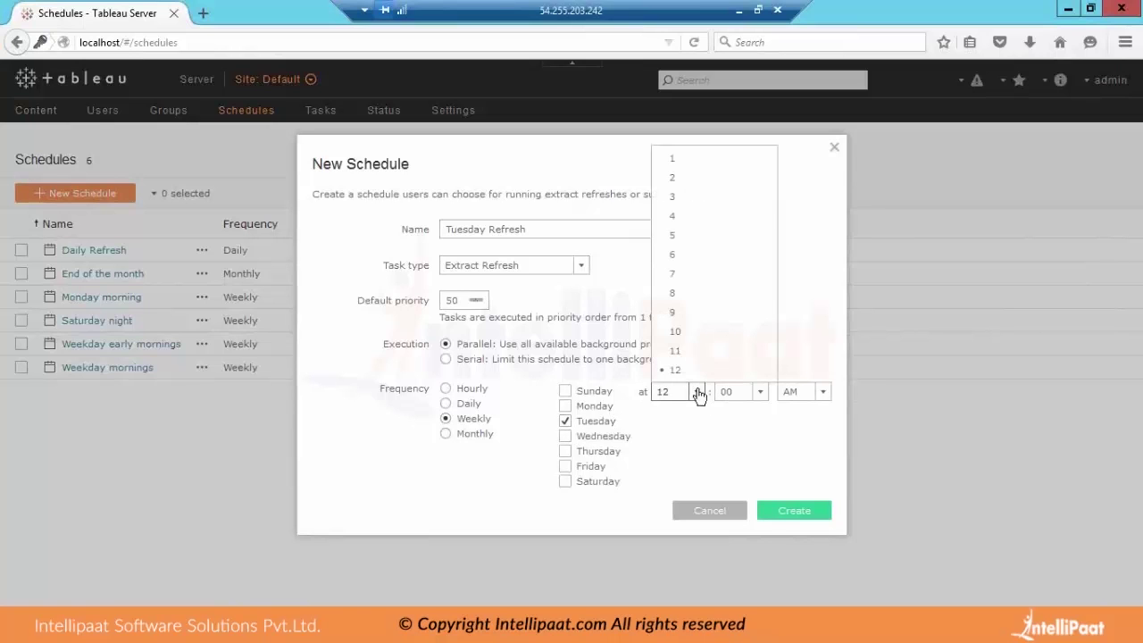
{"action": "left_click", "coordinate": [676, 200]}
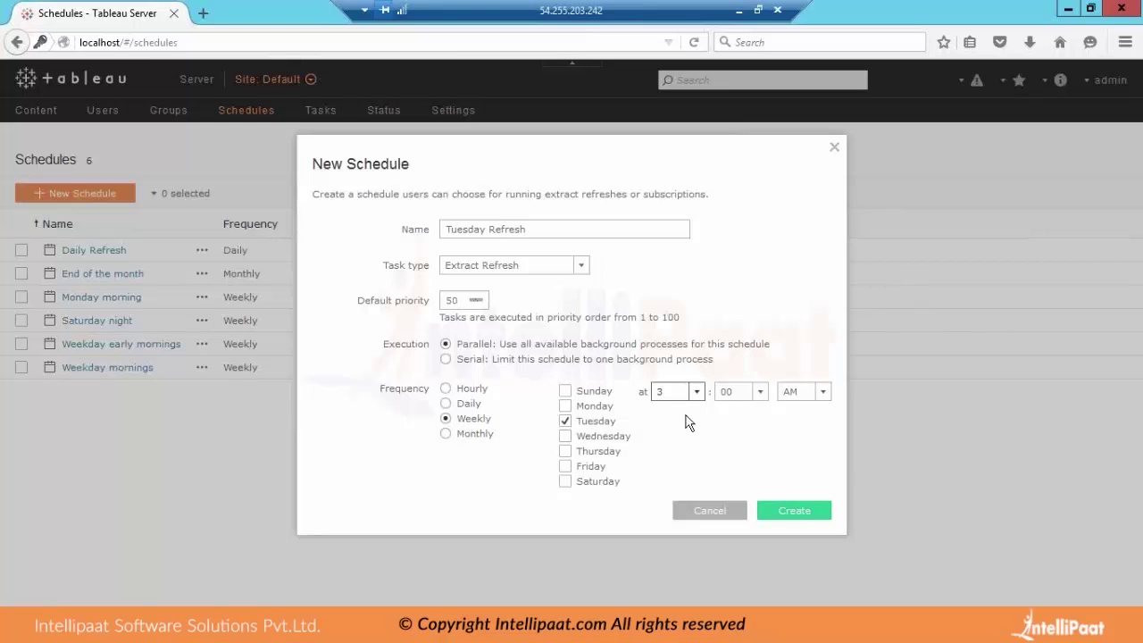
{"action": "left_click", "coordinate": [781, 510]}
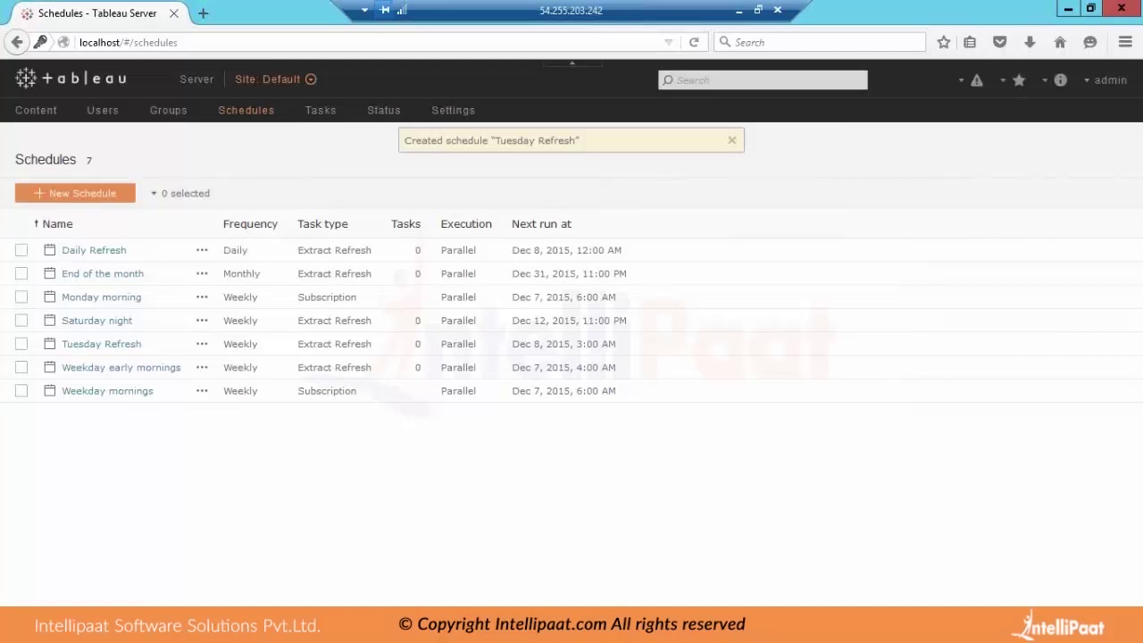
Recheck the refresh schedule list in Scheduling & Authentication, leaving None selected.
{"action": "left_click", "coordinate": [382, 548]}
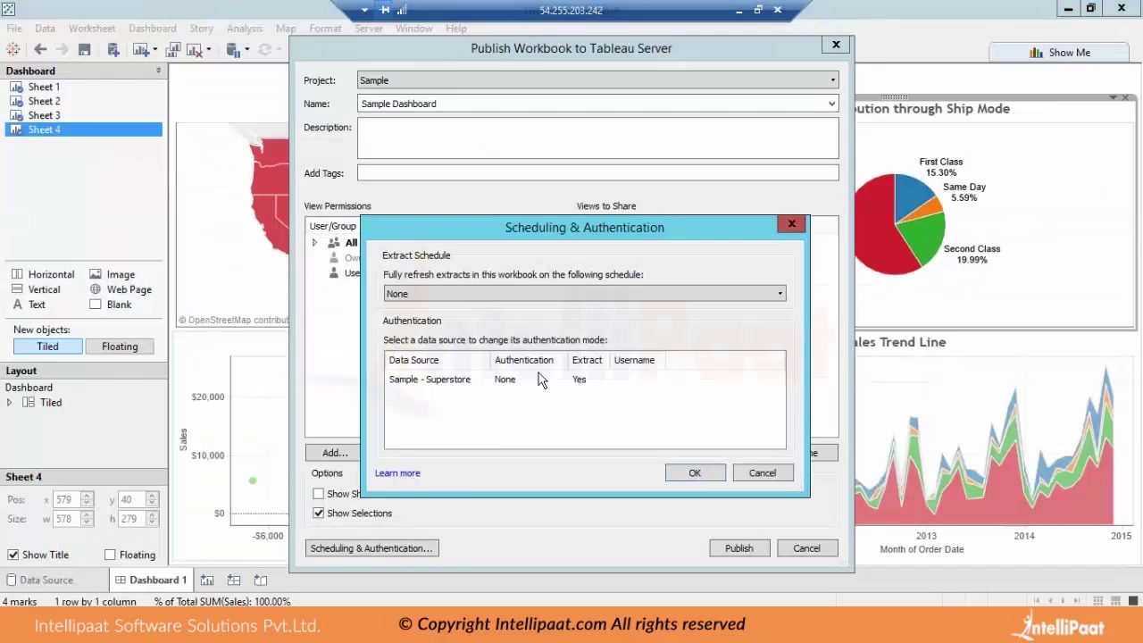
{"action": "left_click", "coordinate": [770, 478]}
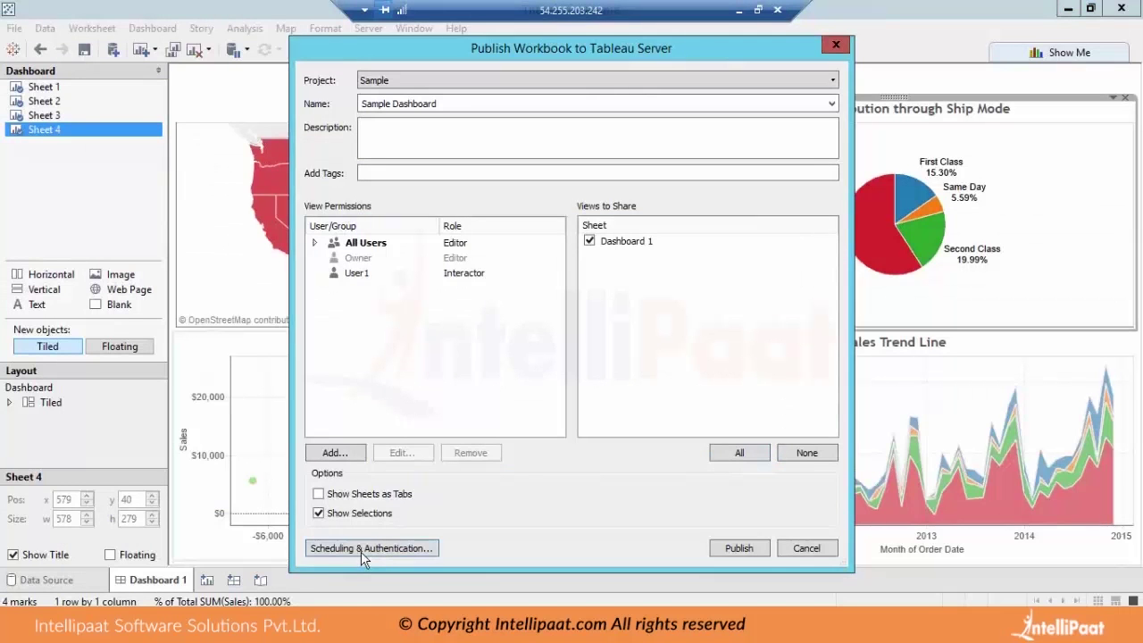
{"action": "left_click", "coordinate": [363, 554]}
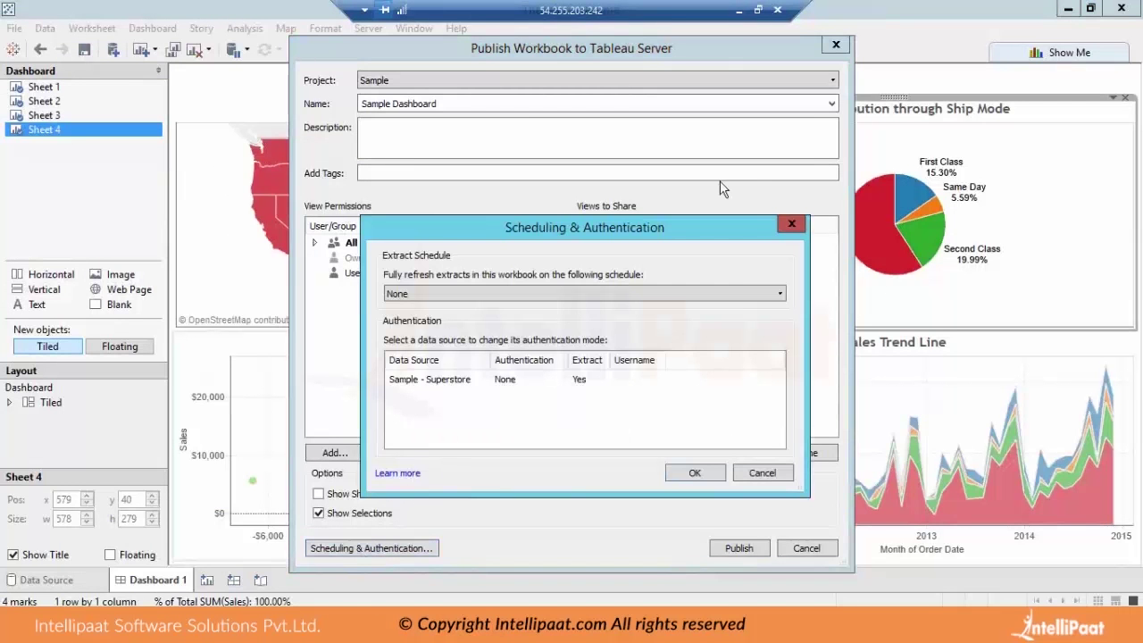
{"action": "left_click", "coordinate": [732, 296]}
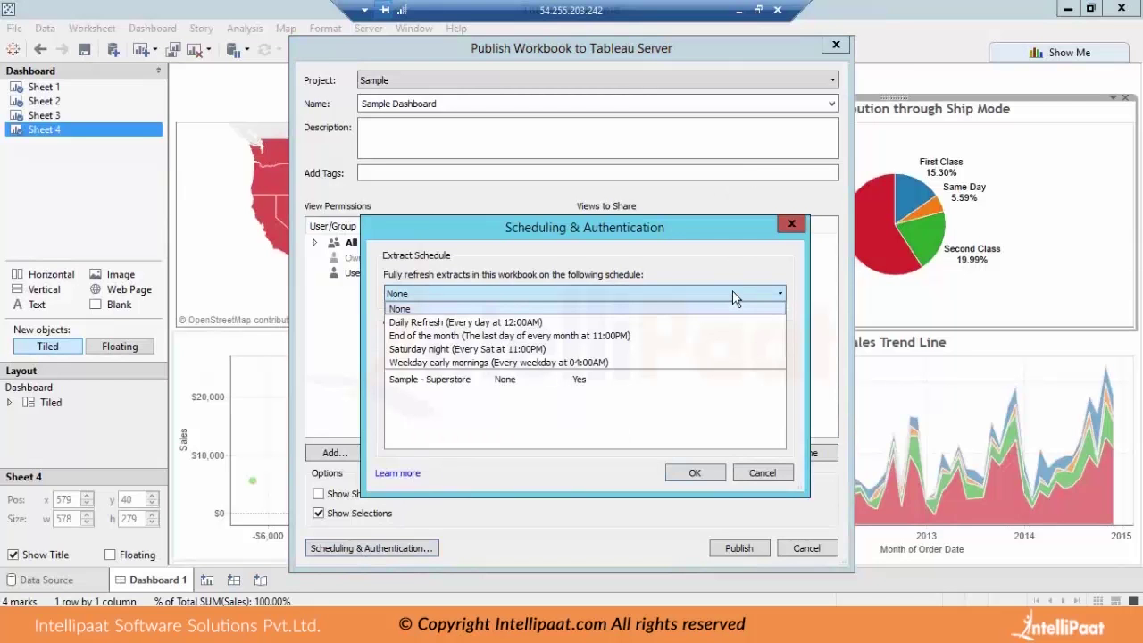
{"action": "left_click", "coordinate": [791, 228]}
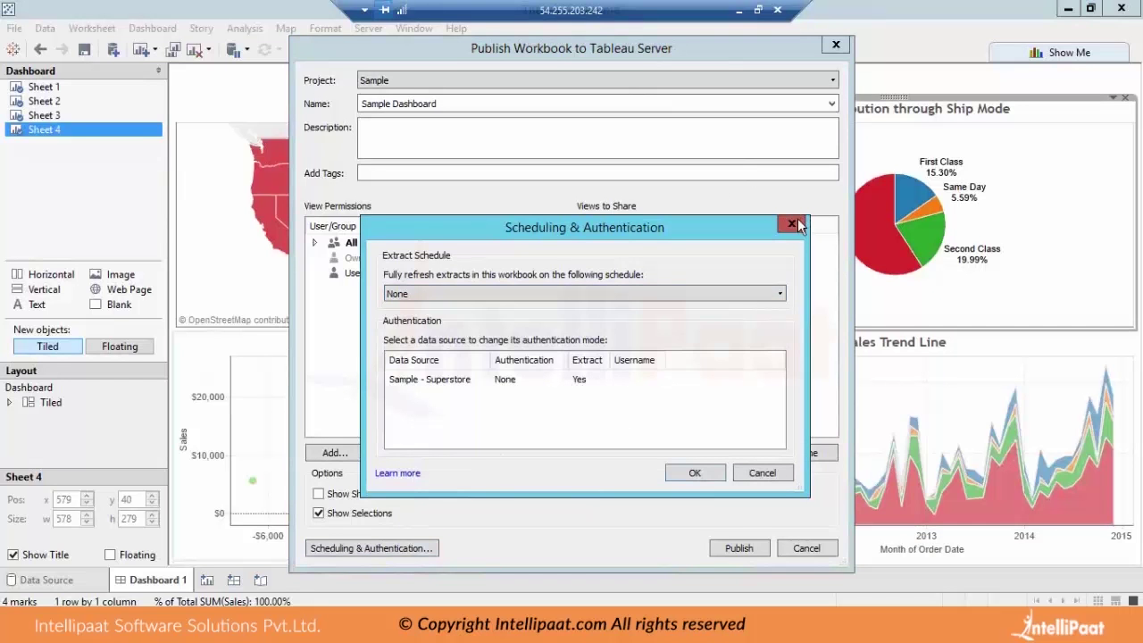
{"action": "left_click", "coordinate": [757, 474]}
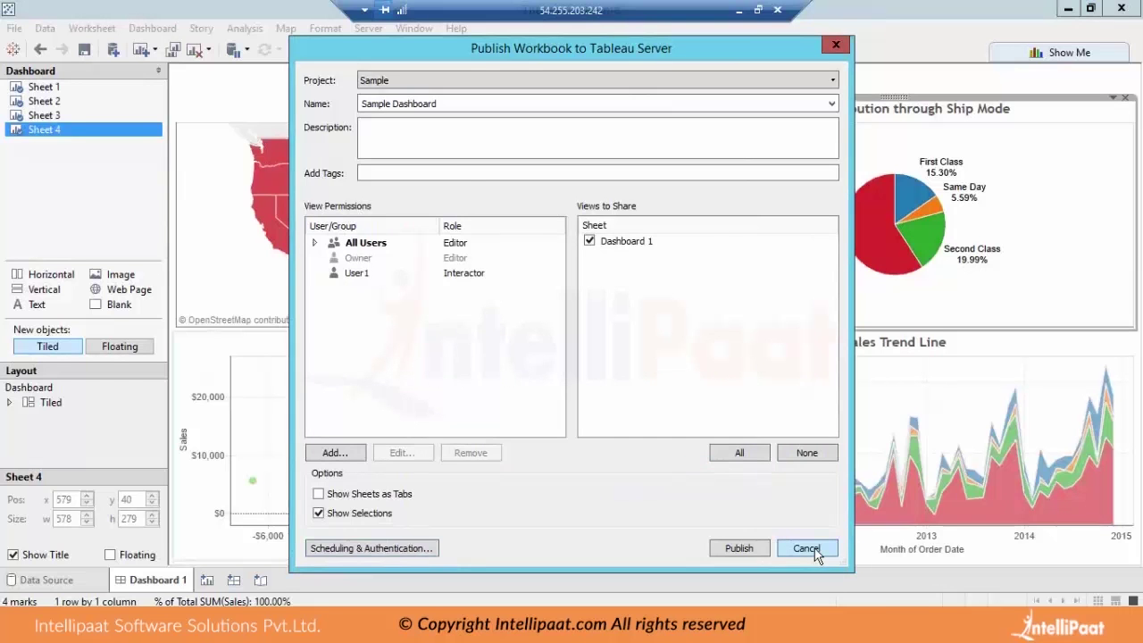
Cancel publishing the workbook and return to Dashboard 1.
{"action": "left_click", "coordinate": [806, 549]}
{"action": "left_click", "coordinate": [368, 27]}
{"action": "left_click", "coordinate": [368, 28]}
{"action": "left_click", "coordinate": [368, 27]}
Start publishing the workbook and sign in to the localhost Tableau Server as admin.
{"action": "left_click", "coordinate": [385, 48]}
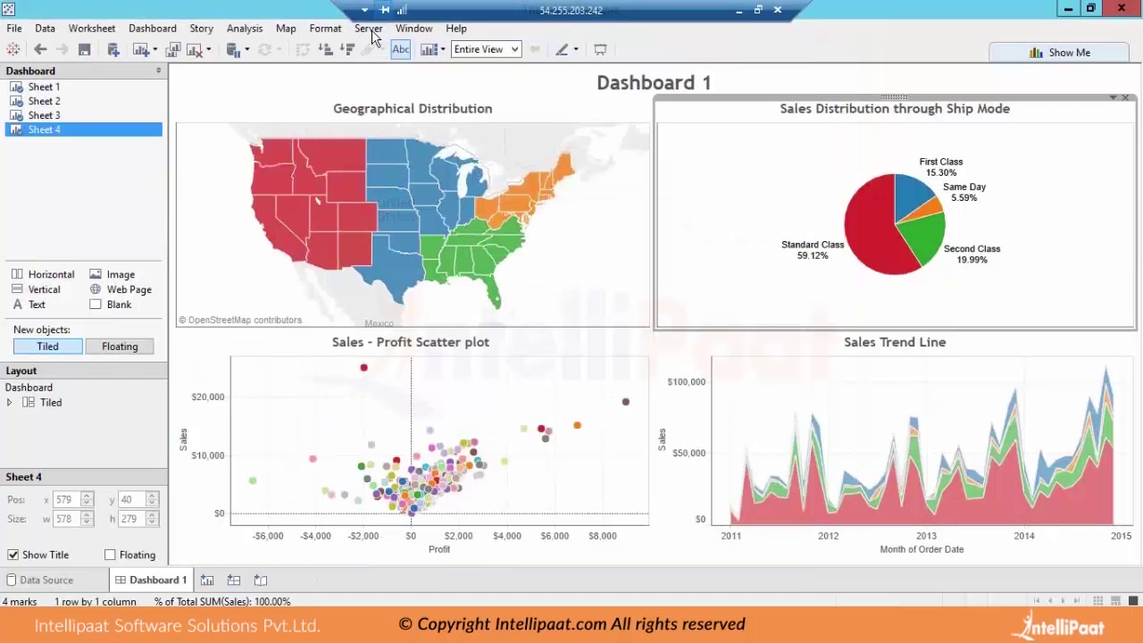
{"action": "left_click", "coordinate": [369, 28]}
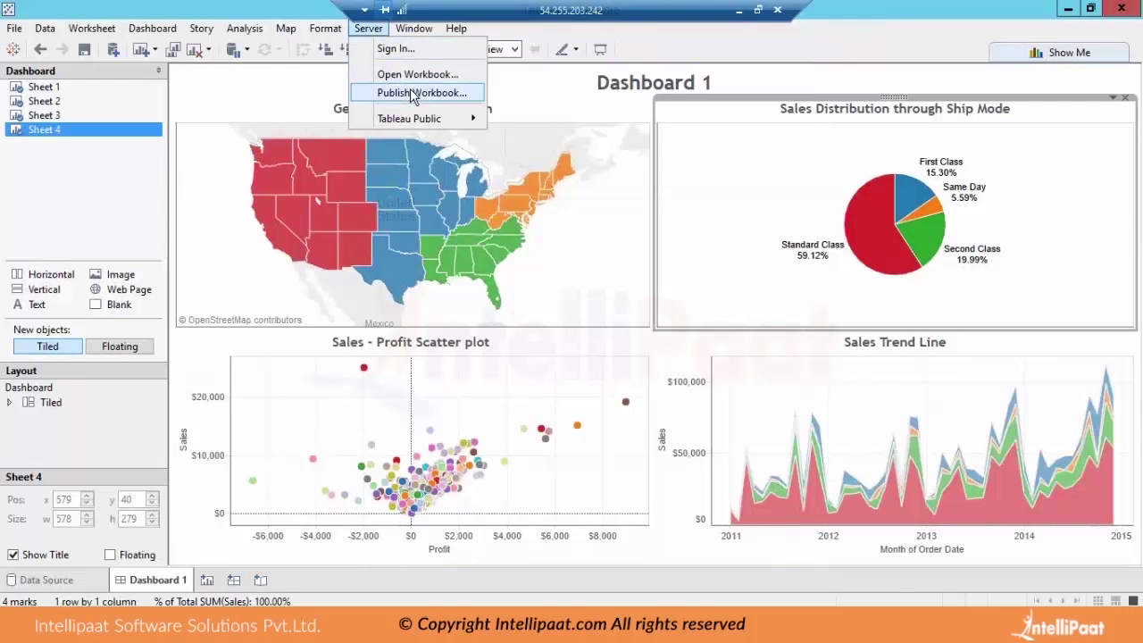
{"action": "left_click", "coordinate": [410, 89]}
{"action": "type", "text": "admin"}
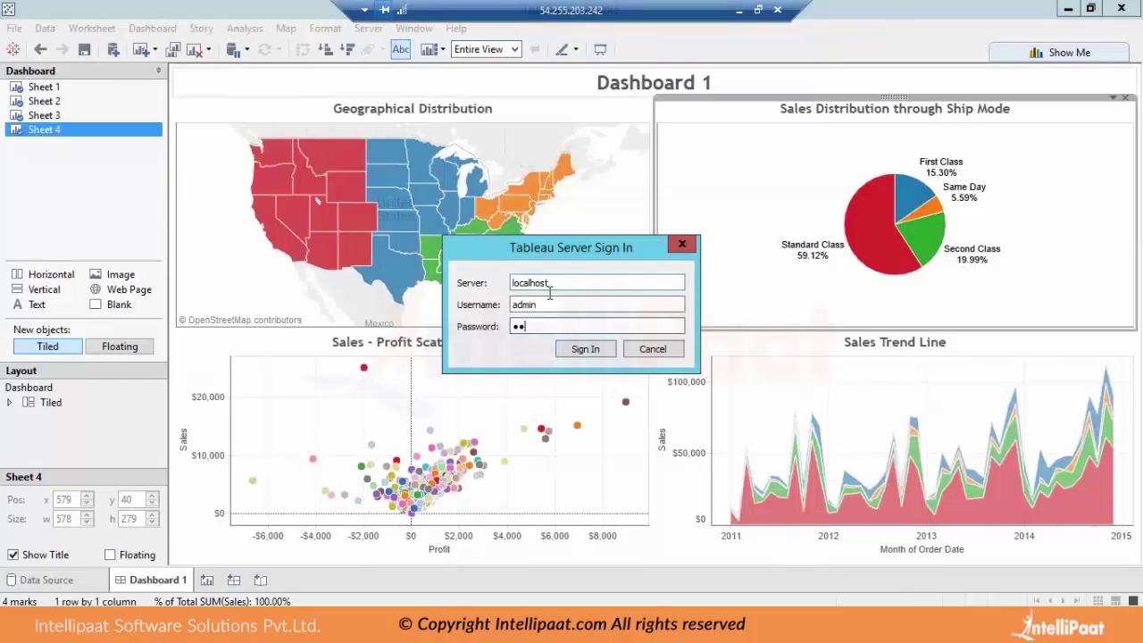
{"action": "left_click", "coordinate": [596, 356]}
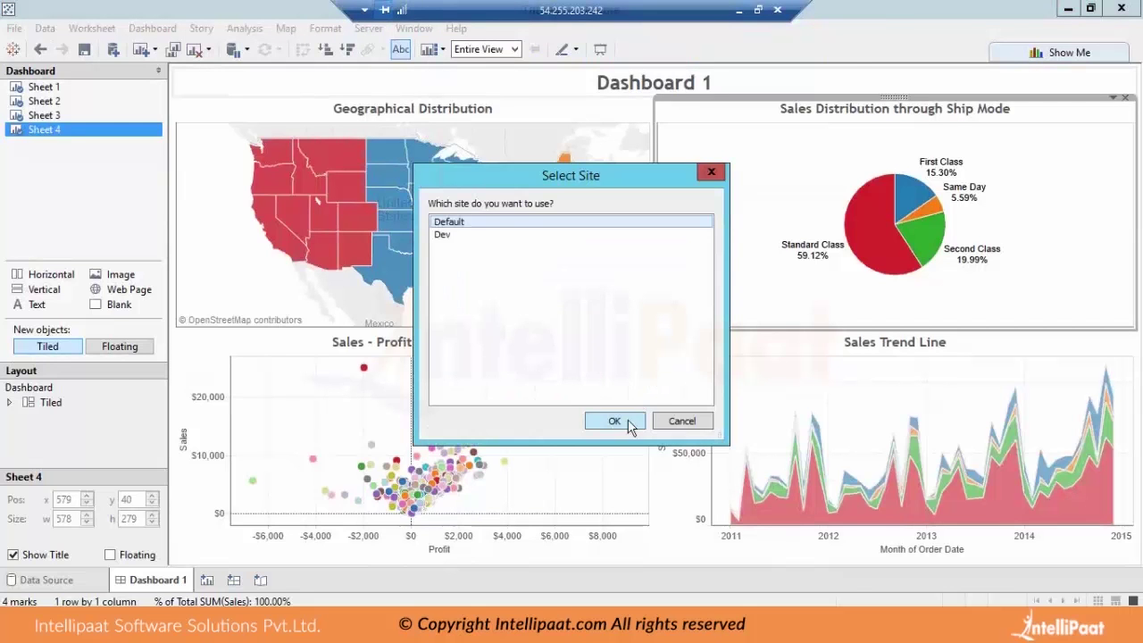
Choose the Default site and bring up the Scheduling & Authentication settings.
{"action": "left_click", "coordinate": [614, 420]}
{"action": "left_click", "coordinate": [373, 548]}
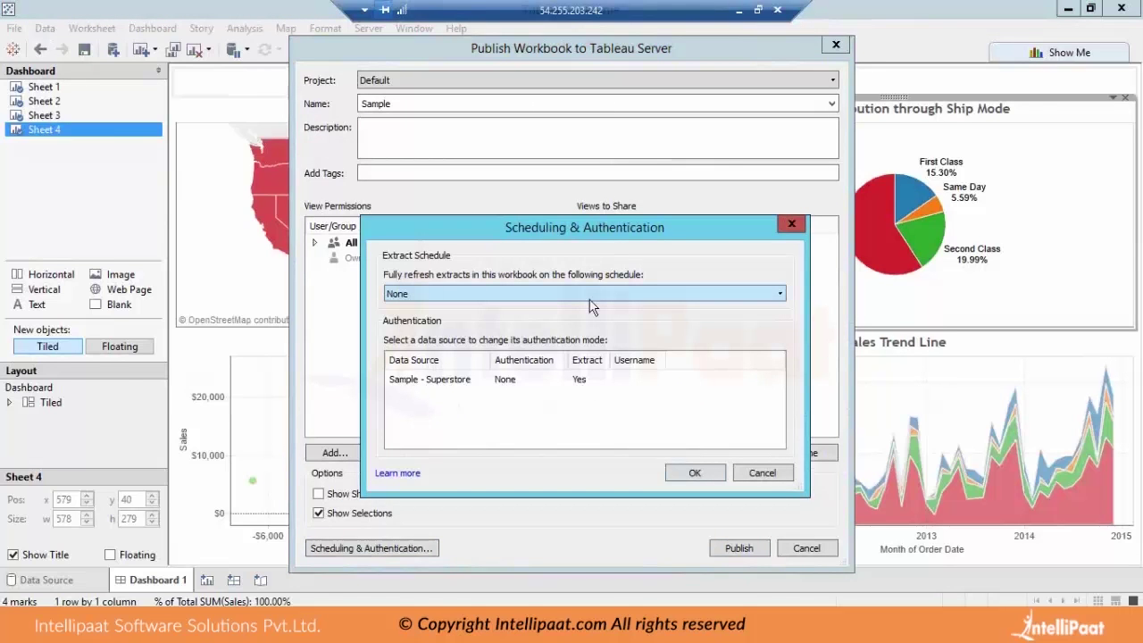
Schedule the Sample - Superstore extract on Tuesday Refresh, every Tuesday at 03:00 AM.
{"action": "left_click", "coordinate": [589, 298]}
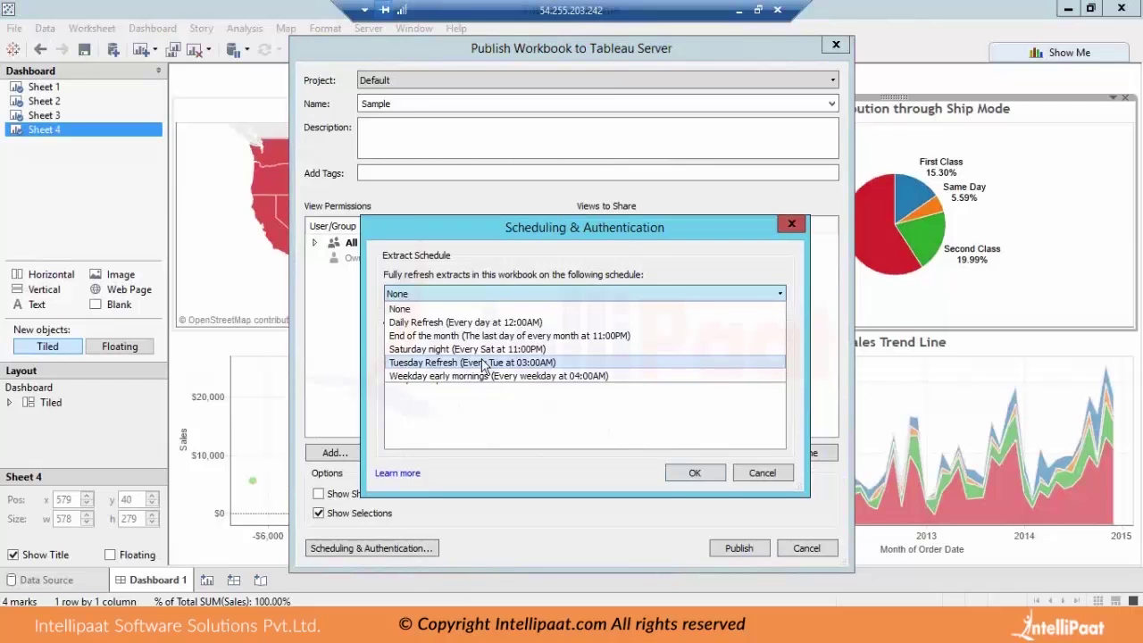
{"action": "left_click", "coordinate": [483, 366]}
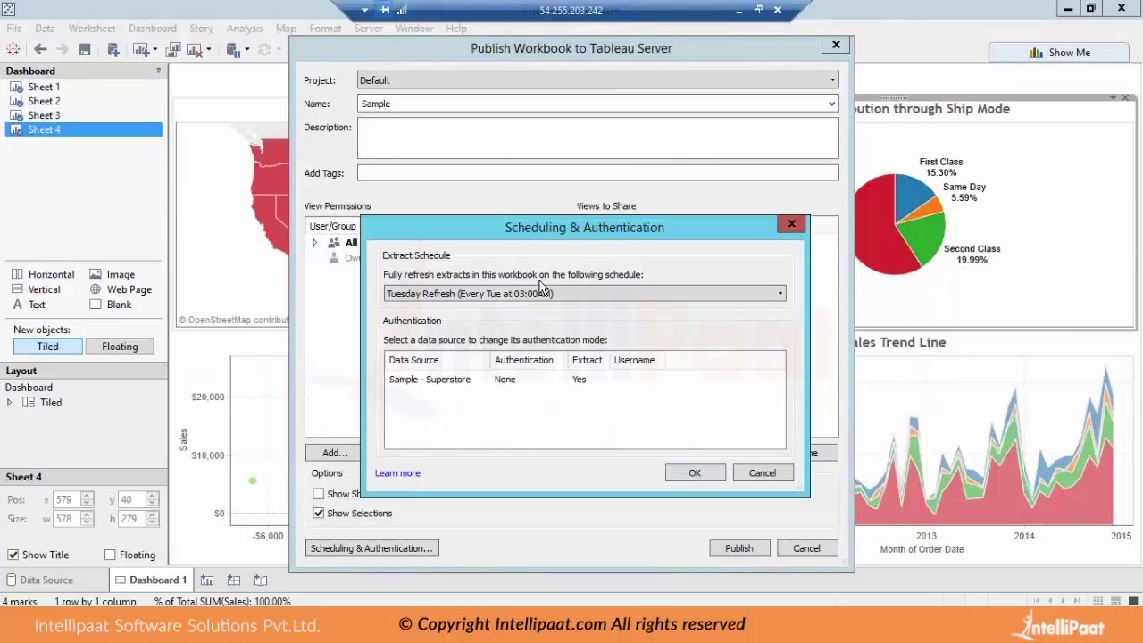
{"action": "left_click", "coordinate": [429, 383]}
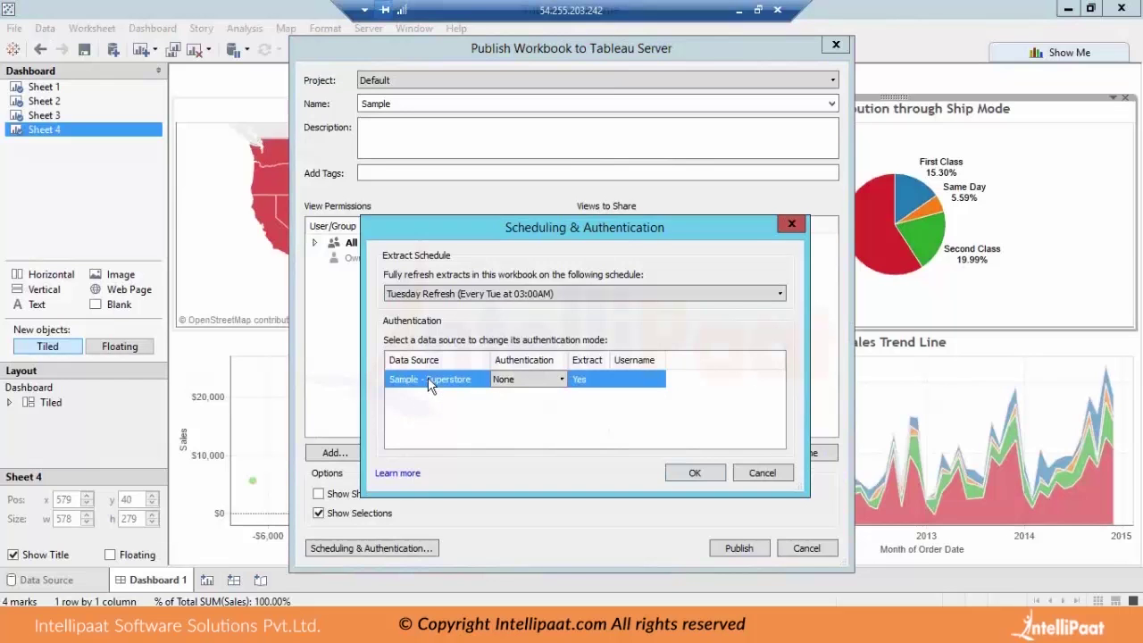
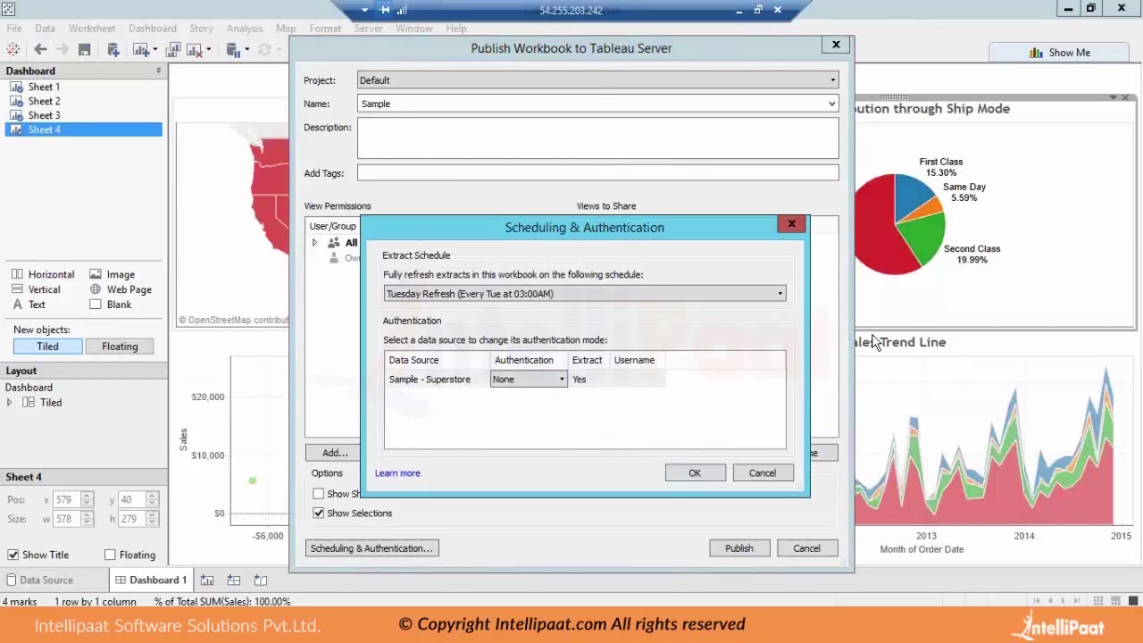
{"action": "left_click", "coordinate": [557, 379]}
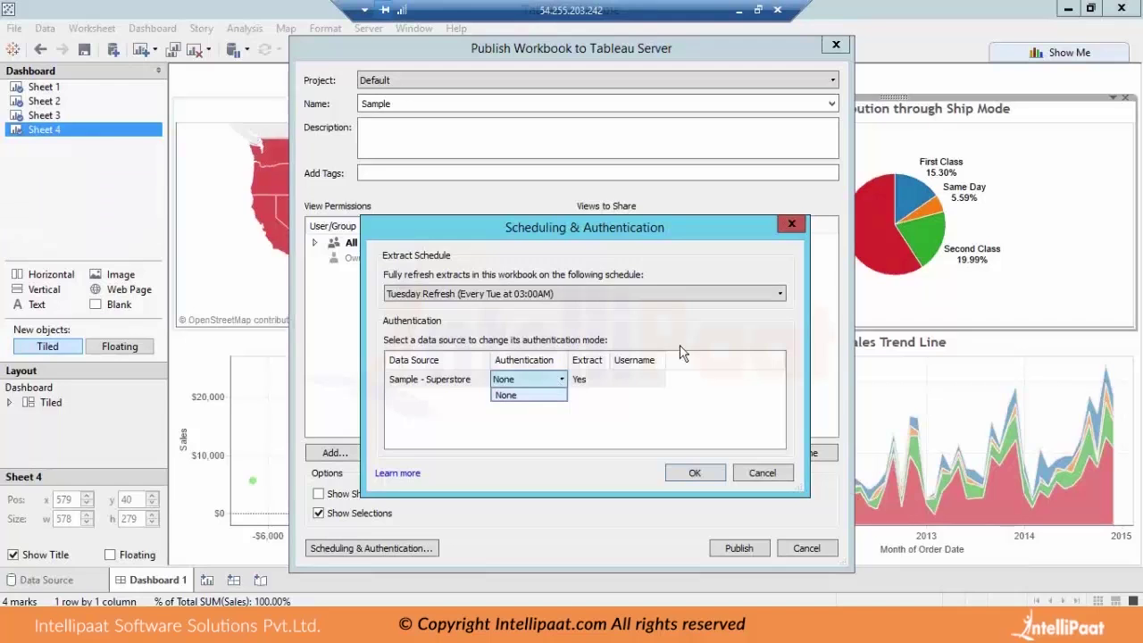
{"action": "left_click", "coordinate": [703, 411]}
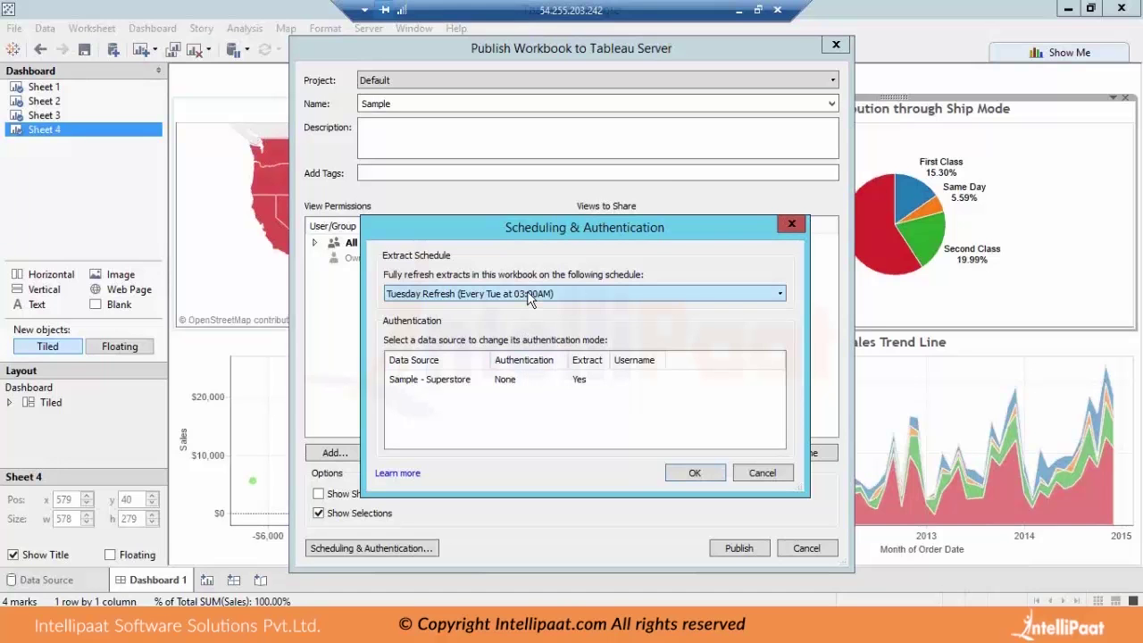
Accept the schedule settings, choose the Sample project, and rename the workbook 'Sample Dashboard'.
{"action": "left_click", "coordinate": [696, 475]}
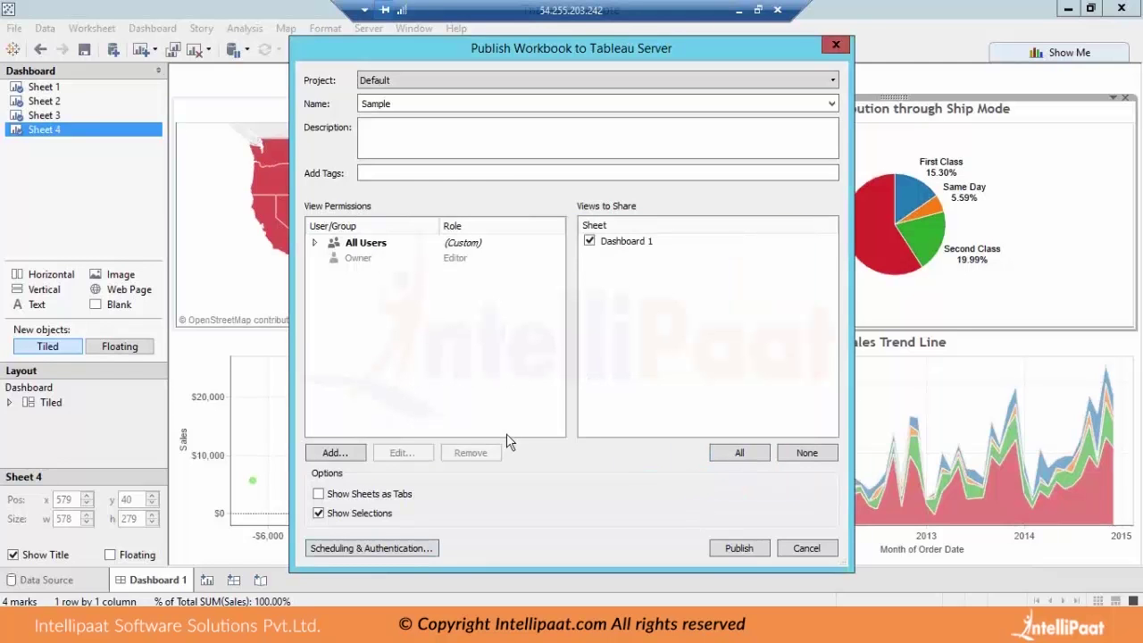
{"action": "left_click", "coordinate": [466, 75]}
{"action": "left_click", "coordinate": [450, 107]}
{"action": "left_click", "coordinate": [448, 99]}
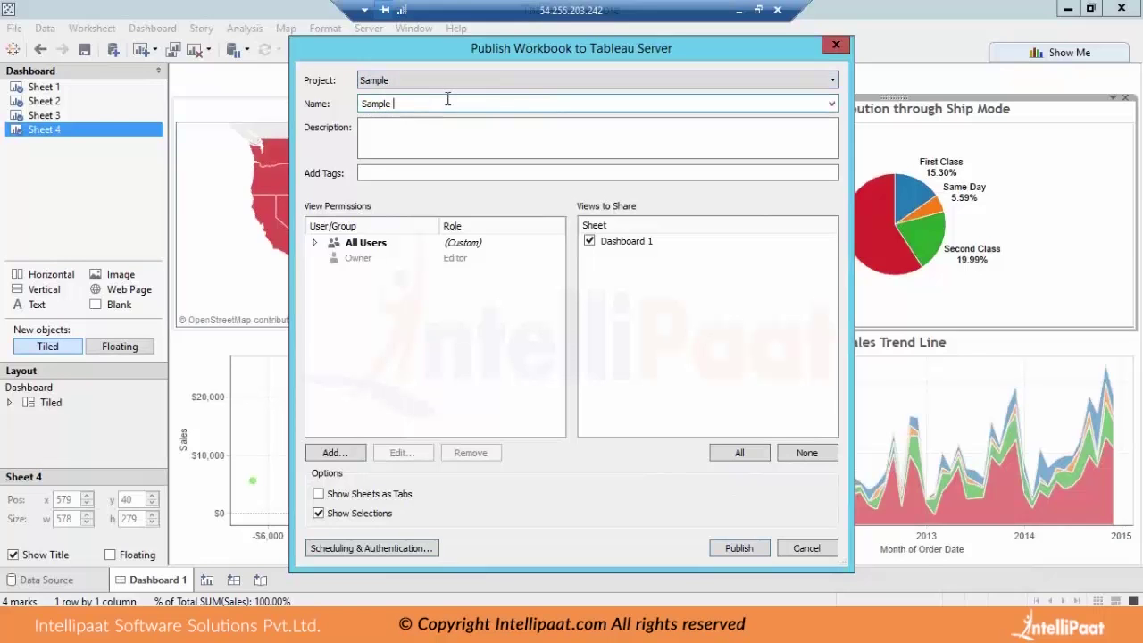
{"action": "type", "text": "Dashboard"}
Recheck the extract schedule and authentication settings, then select All Users under View Permissions.
{"action": "left_click", "coordinate": [428, 551]}
{"action": "left_click", "coordinate": [696, 473]}
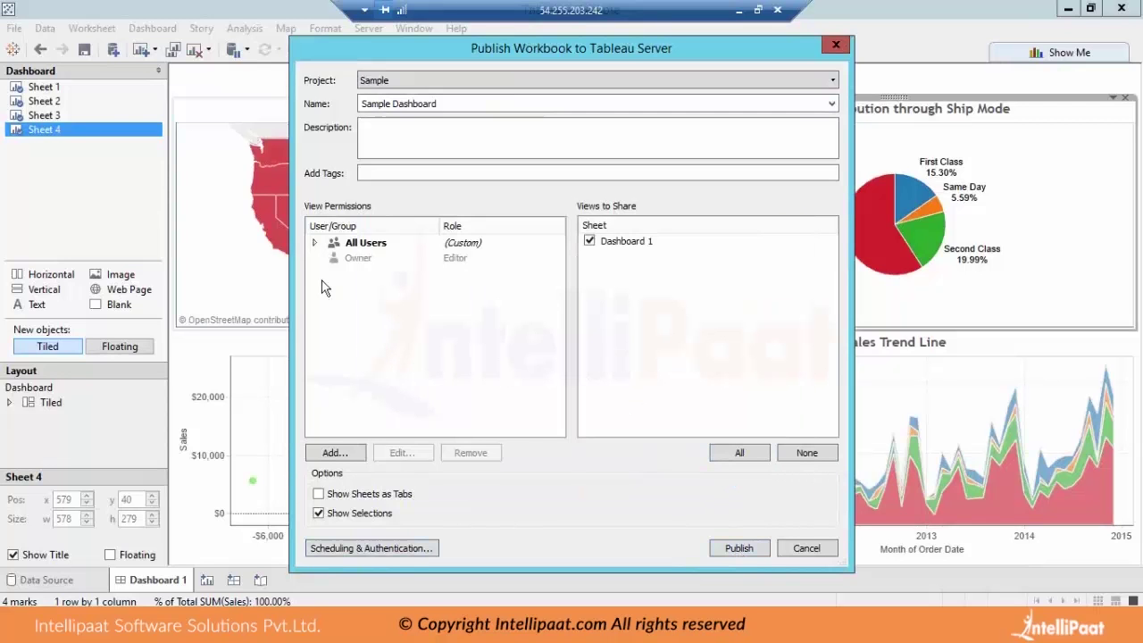
{"action": "left_click", "coordinate": [339, 249]}
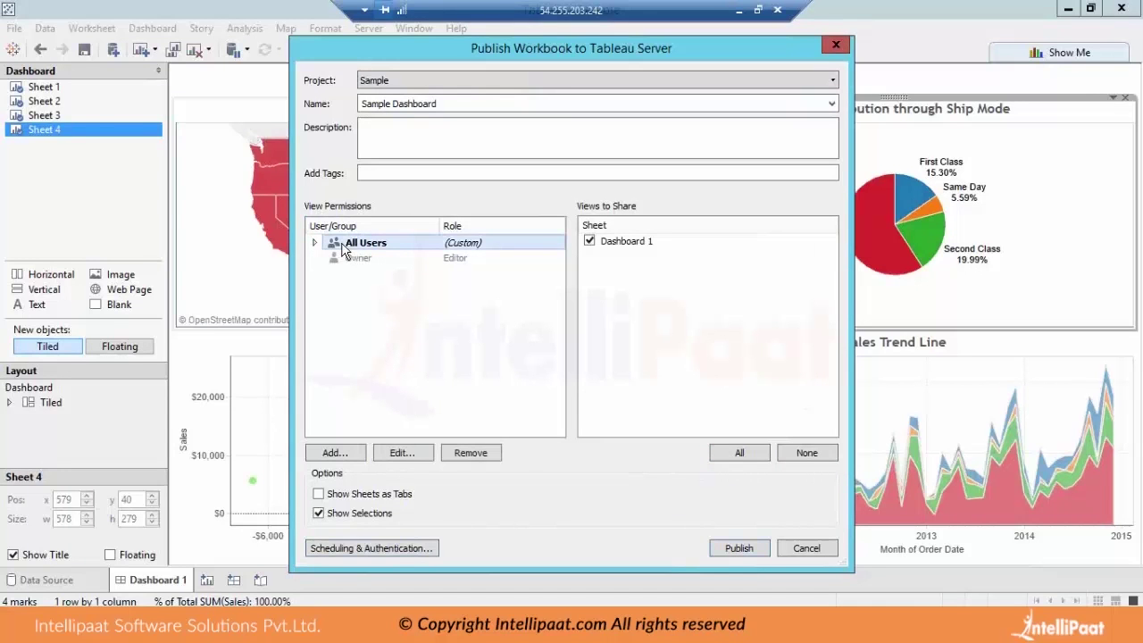
Give All Users the Editor permission role.
{"action": "left_click", "coordinate": [401, 453]}
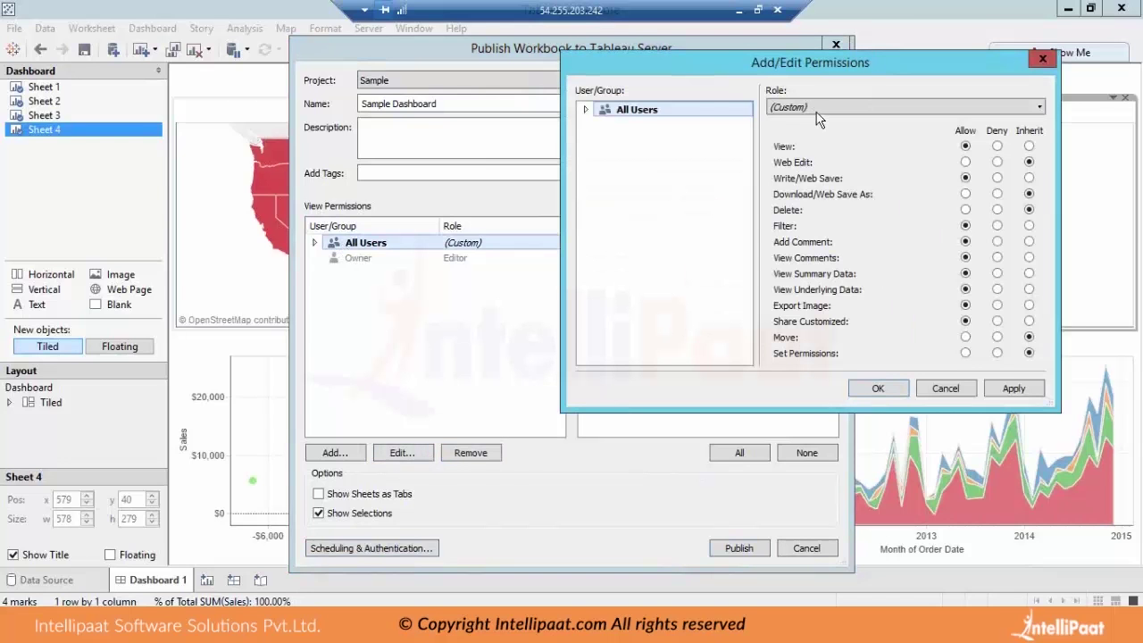
{"action": "left_click", "coordinate": [817, 107]}
{"action": "left_click", "coordinate": [786, 150]}
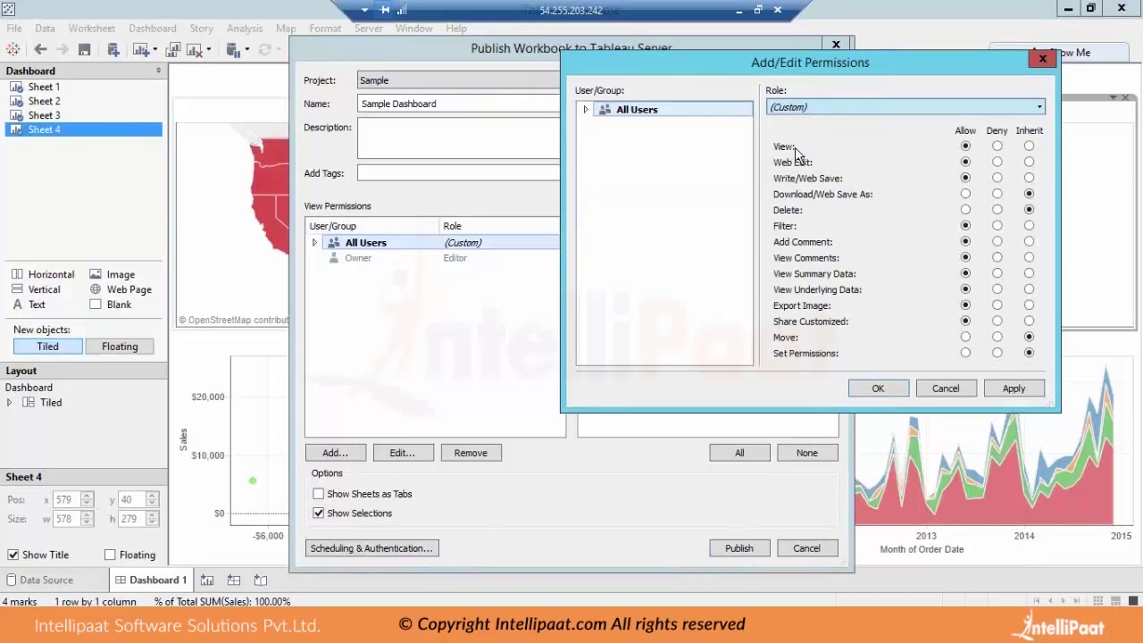
{"action": "left_click", "coordinate": [874, 391]}
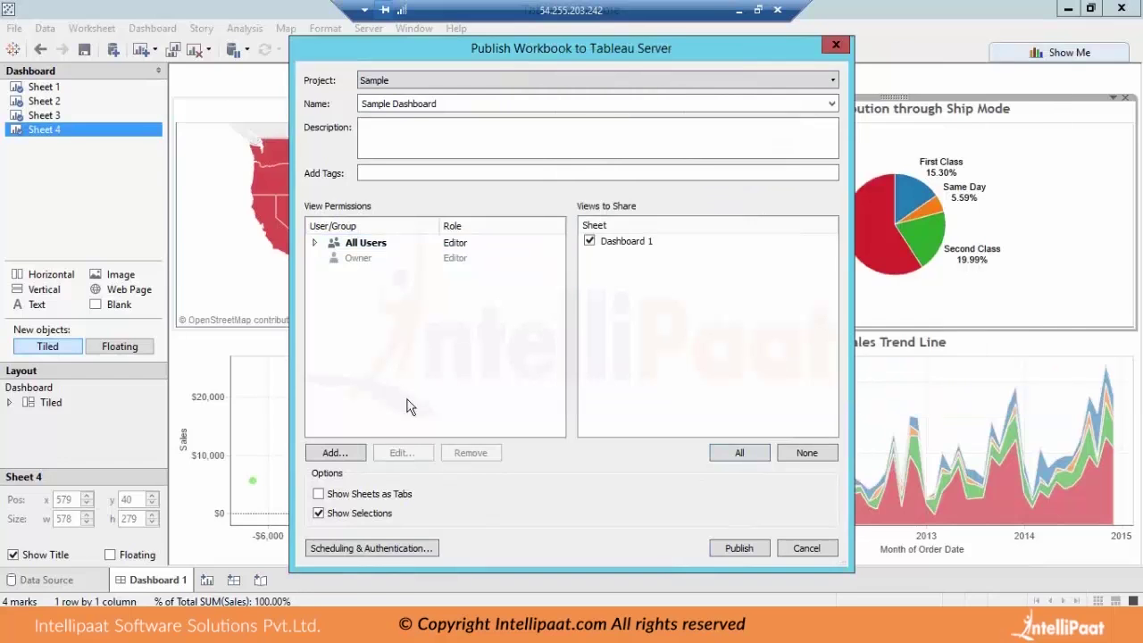
Add an individual user with the Interactor permission role.
{"action": "left_click", "coordinate": [355, 456]}
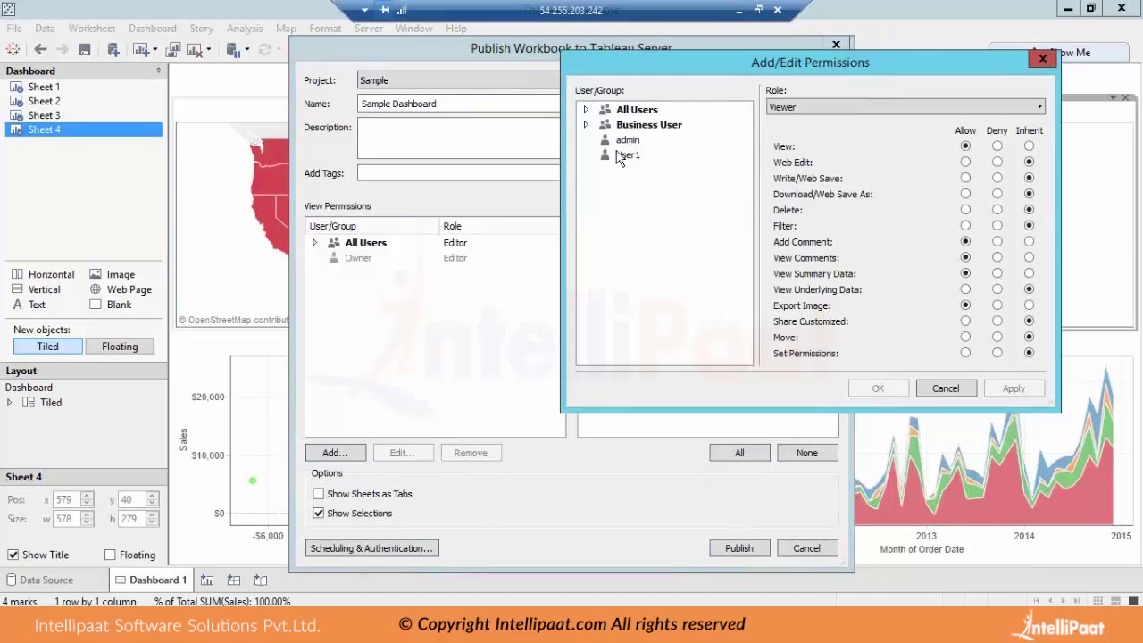
{"action": "left_click", "coordinate": [623, 155]}
{"action": "left_click", "coordinate": [946, 107]}
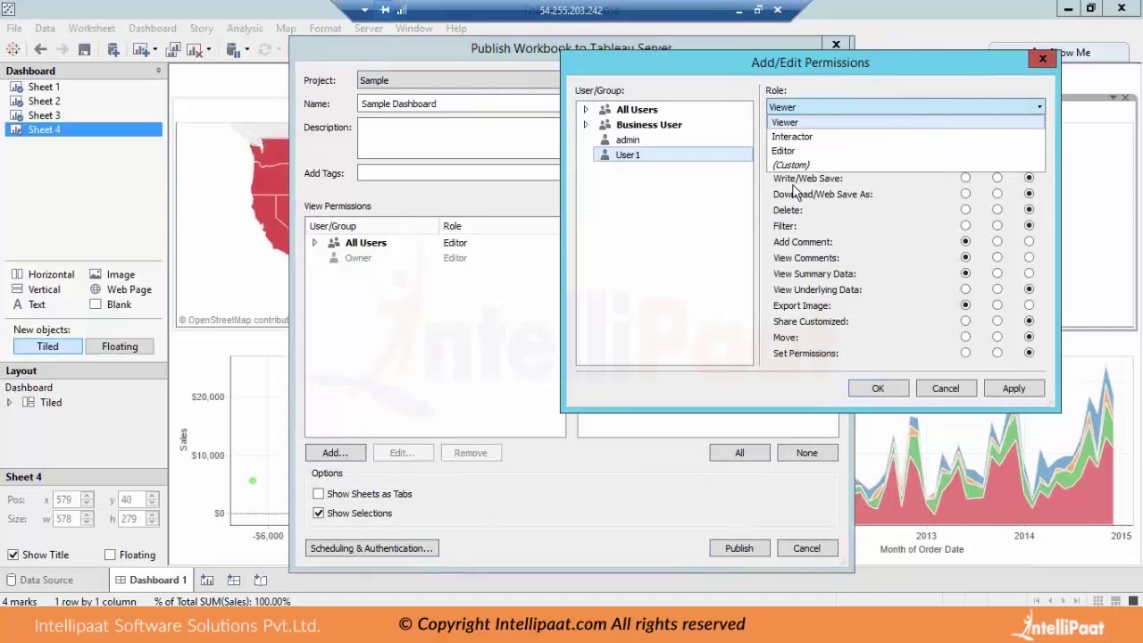
{"action": "left_click", "coordinate": [791, 137]}
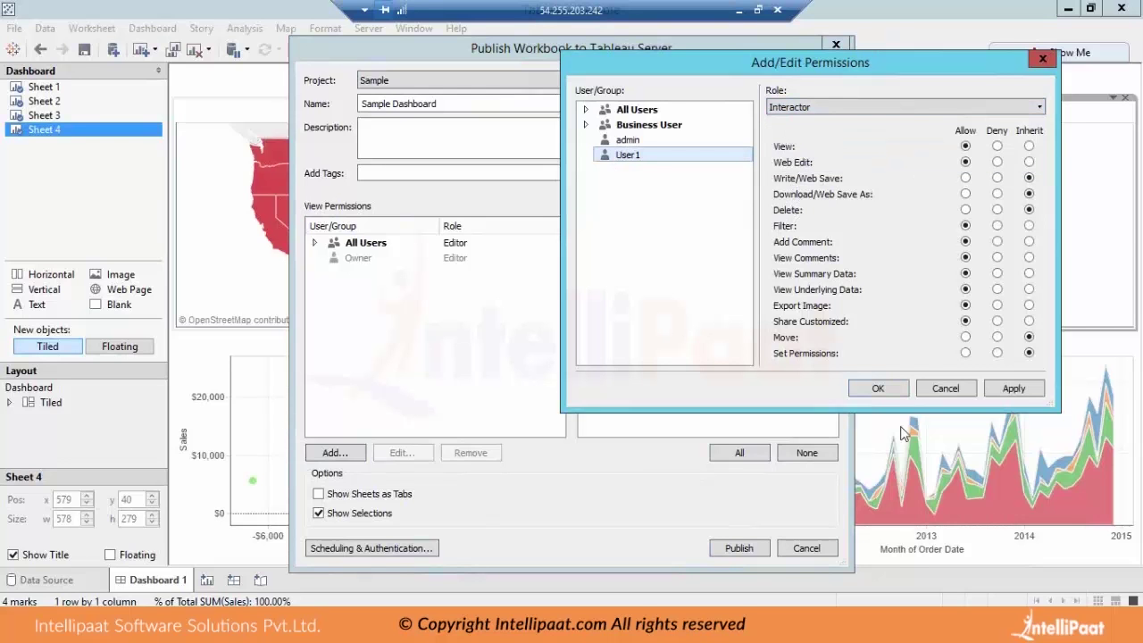
{"action": "left_click", "coordinate": [873, 391]}
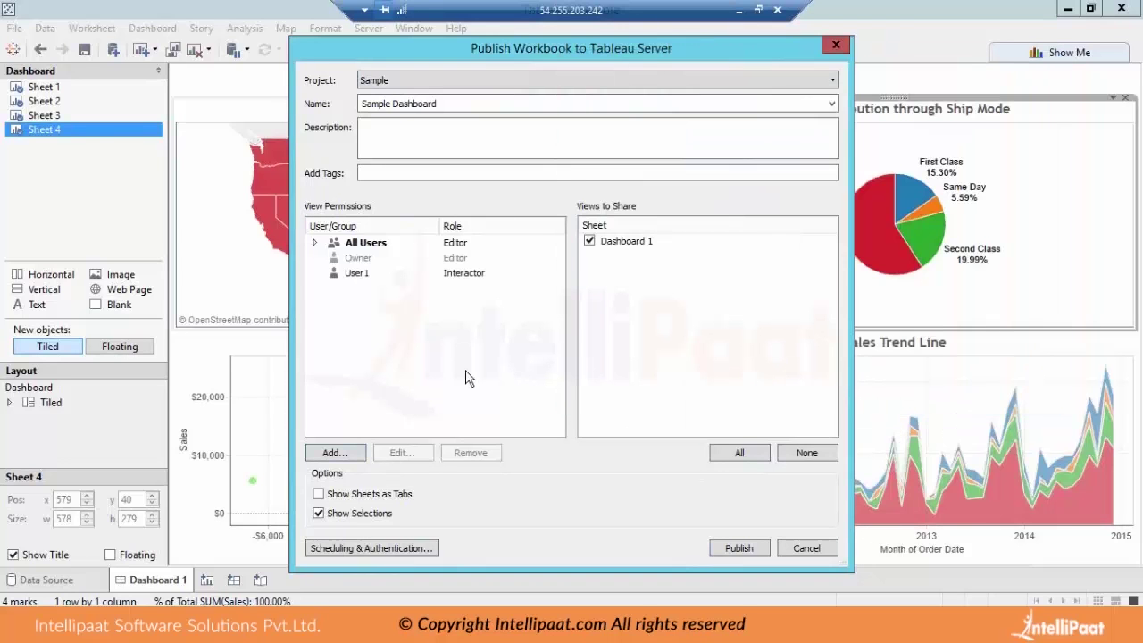
Publish Sample Dashboard to localhost, dismiss the publish results, and switch to the server's workbook page.
{"action": "left_click", "coordinate": [738, 548]}
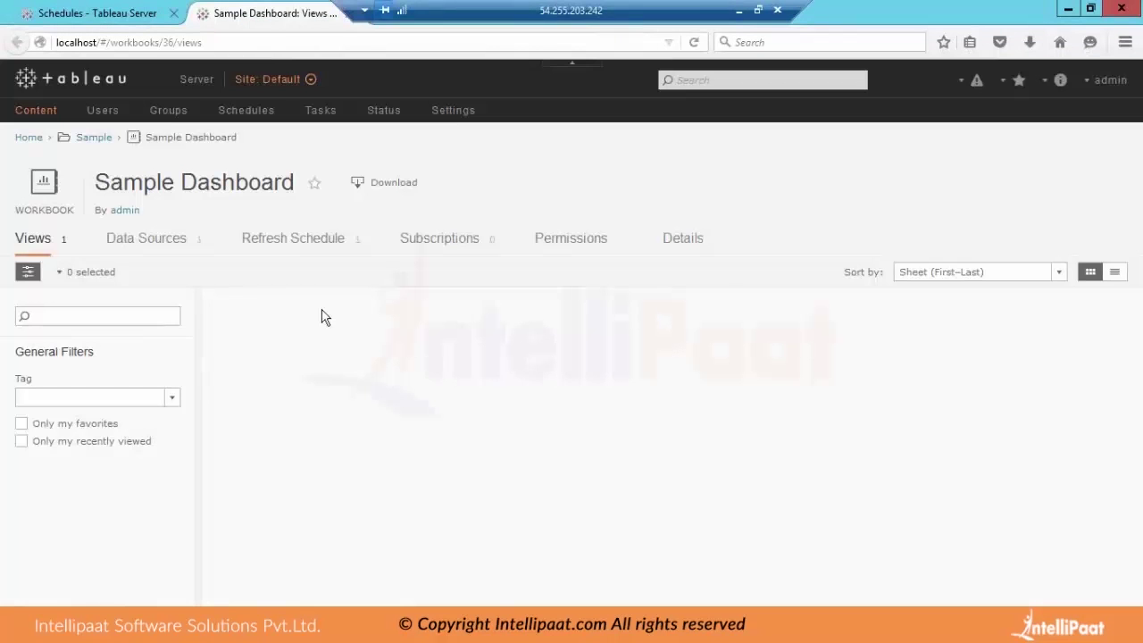
{"action": "key", "text": "alt+Tab"}
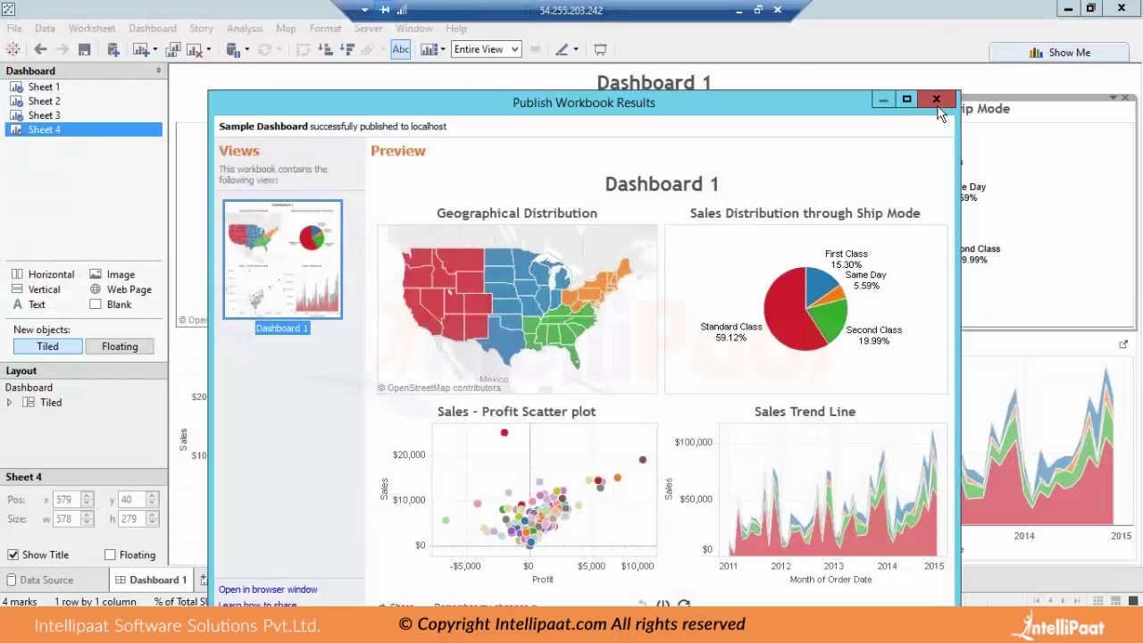
{"action": "left_click", "coordinate": [937, 97]}
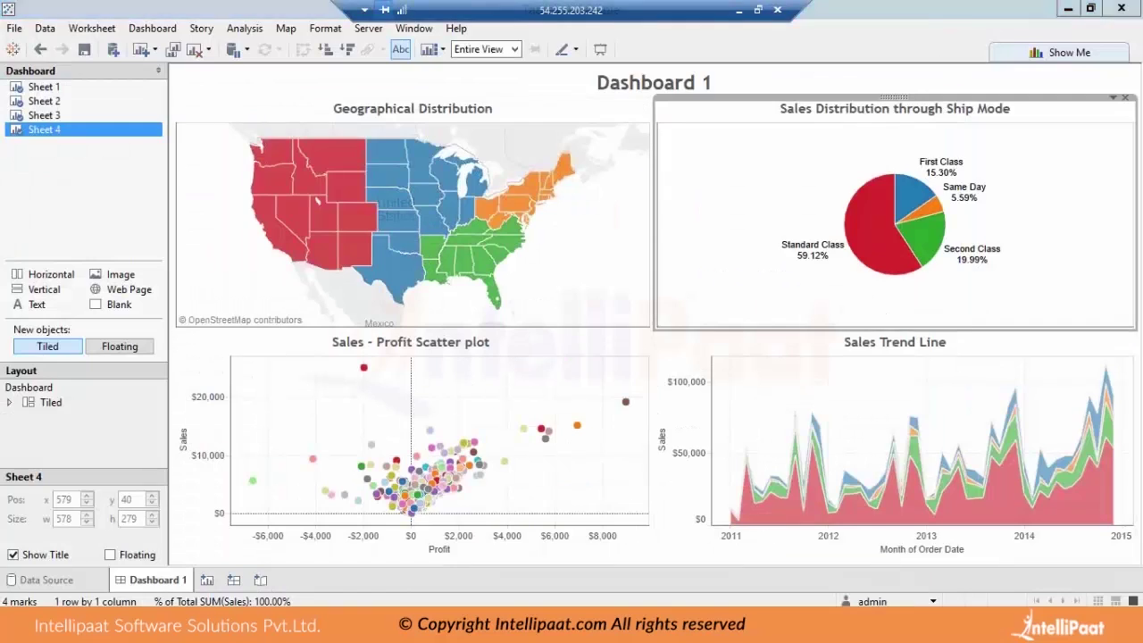
{"action": "key", "text": "alt+Tab"}
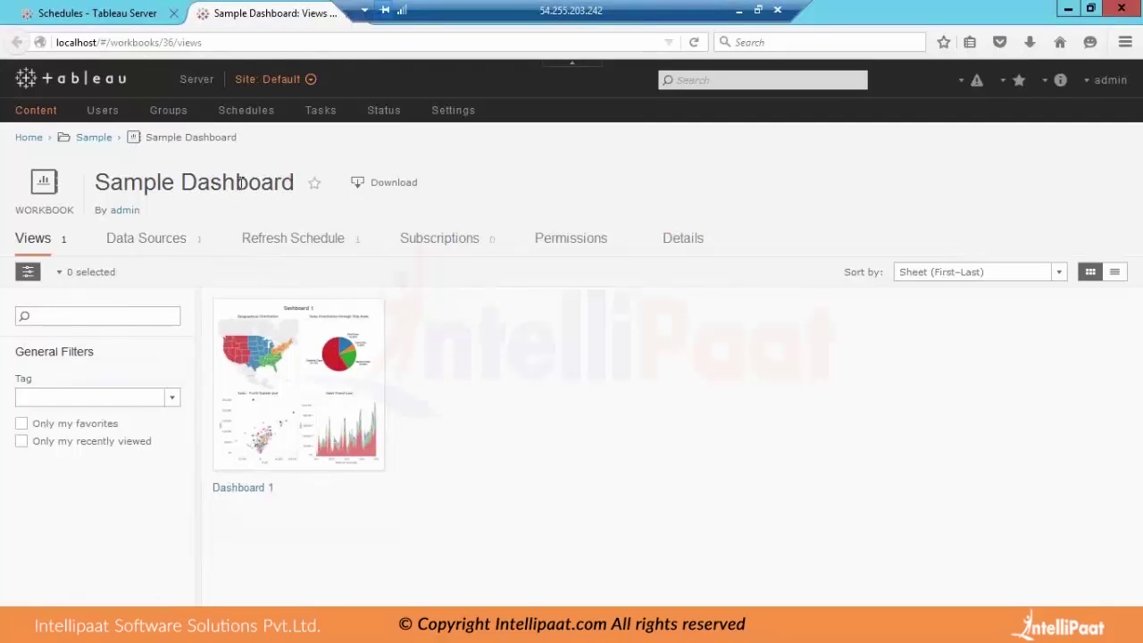
Open the Dashboard 1 view and check the map, pie, scatter and trend charts.
{"action": "mouse_move", "coordinate": [323, 410]}
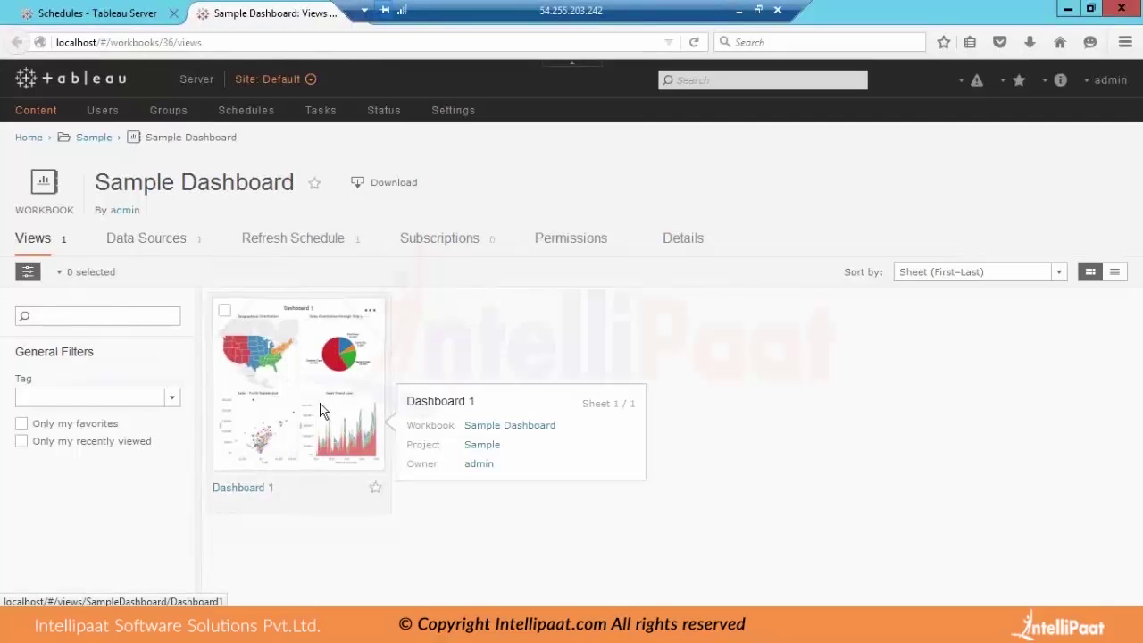
{"action": "left_click", "coordinate": [322, 410]}
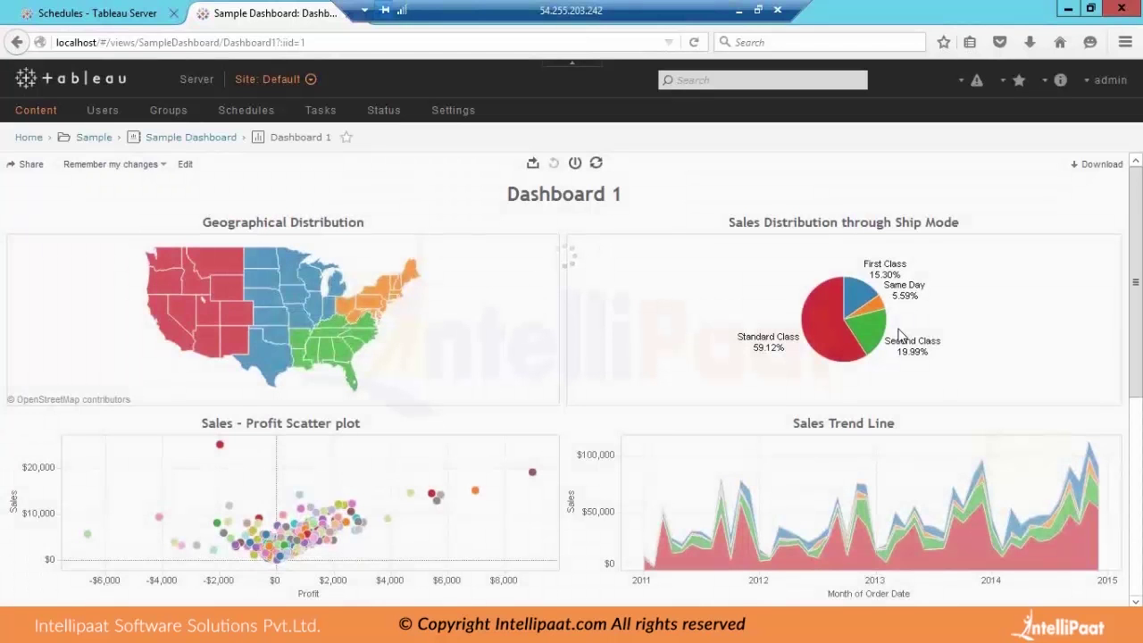
{"action": "mouse_move", "coordinate": [900, 335]}
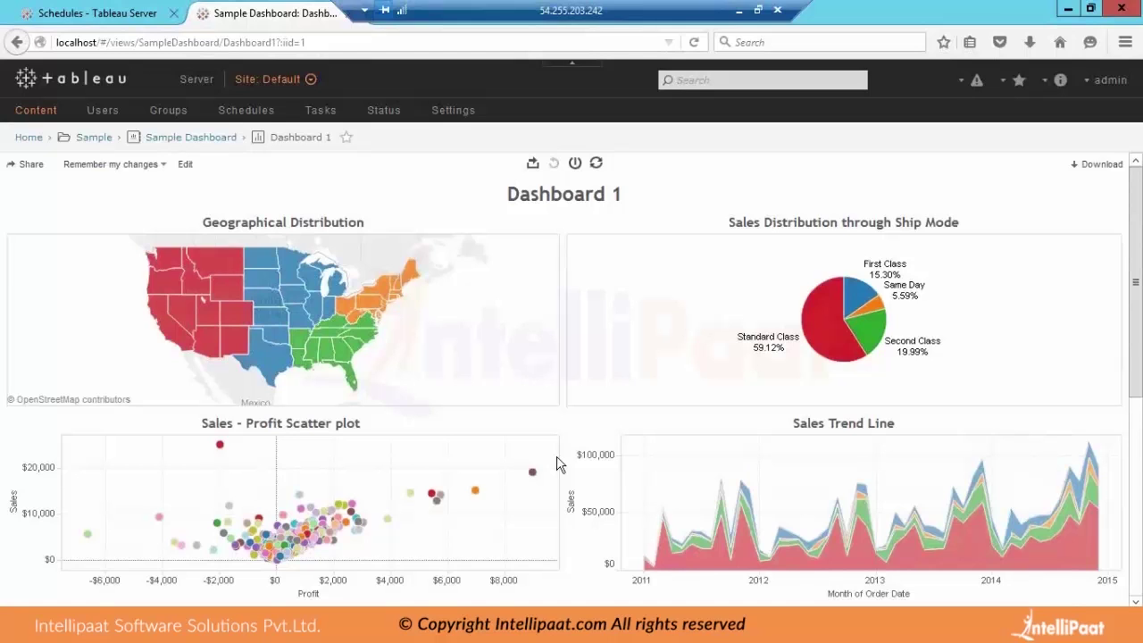
Review Tuesday Refresh's settings (weekly, Tuesday, 3:00 AM) and cancel without changes.
{"action": "left_click", "coordinate": [232, 121]}
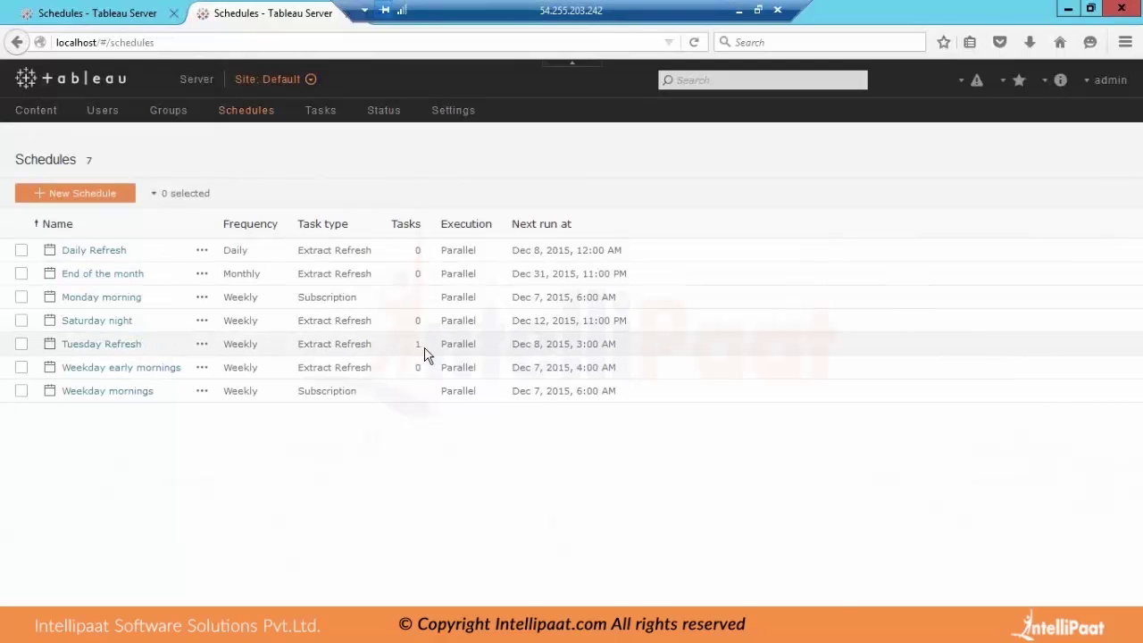
{"action": "left_click", "coordinate": [24, 347]}
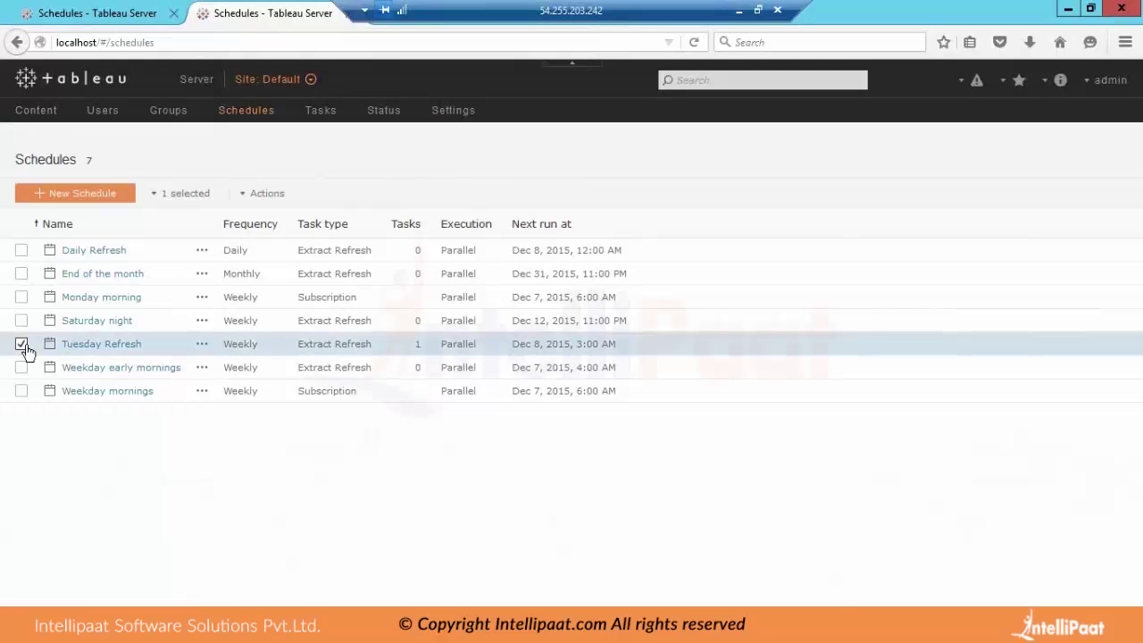
{"action": "left_click", "coordinate": [262, 198]}
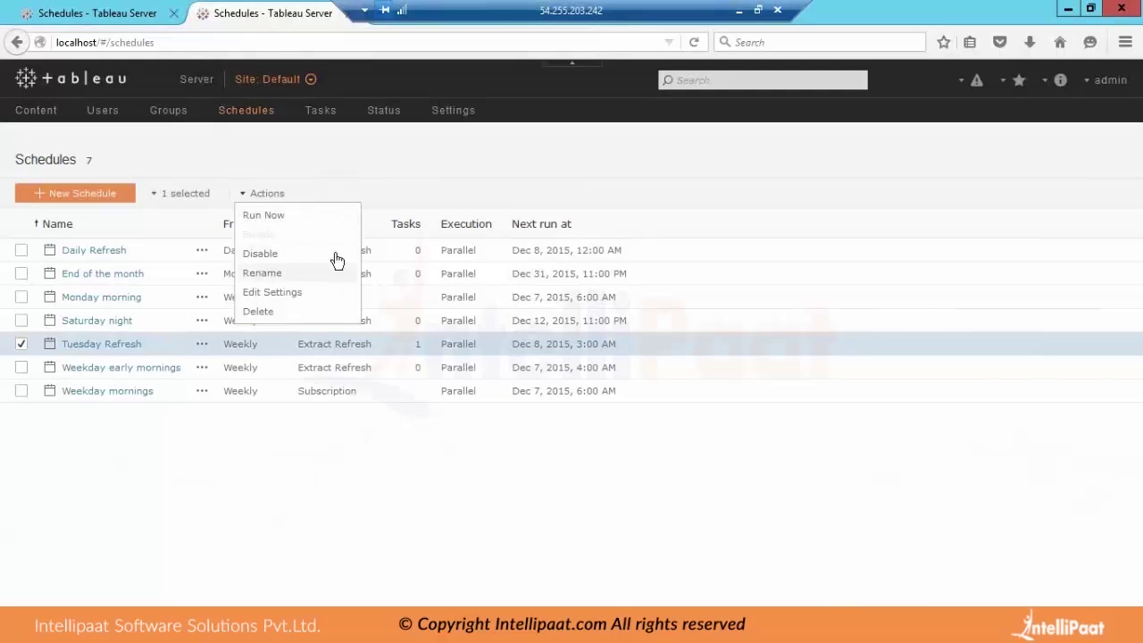
{"action": "left_click", "coordinate": [290, 295]}
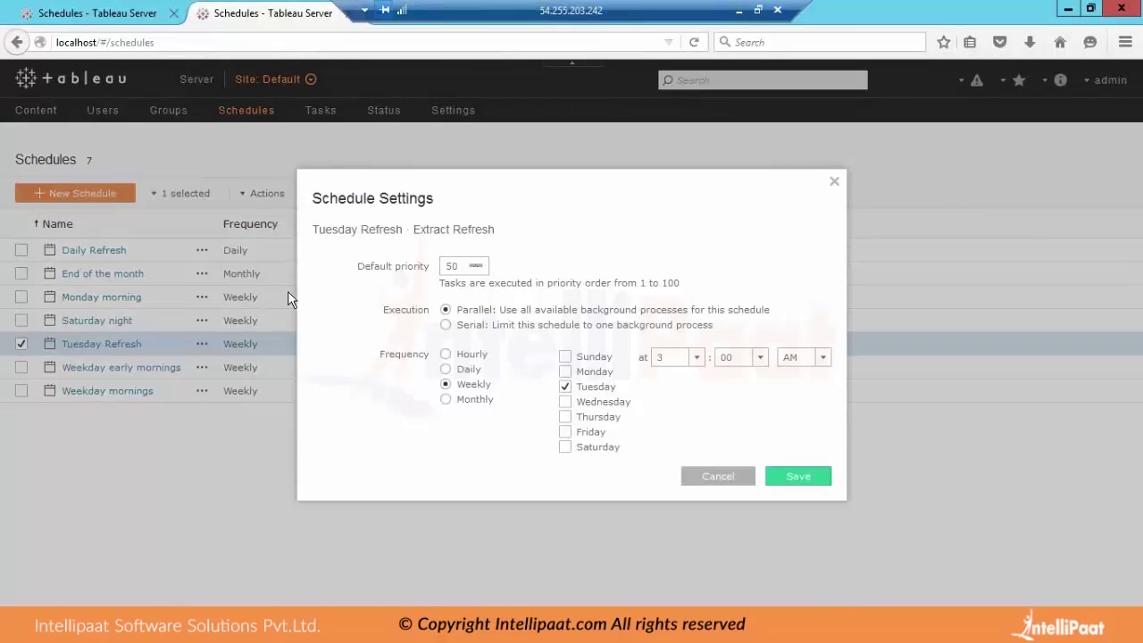
{"action": "left_click", "coordinate": [744, 485]}
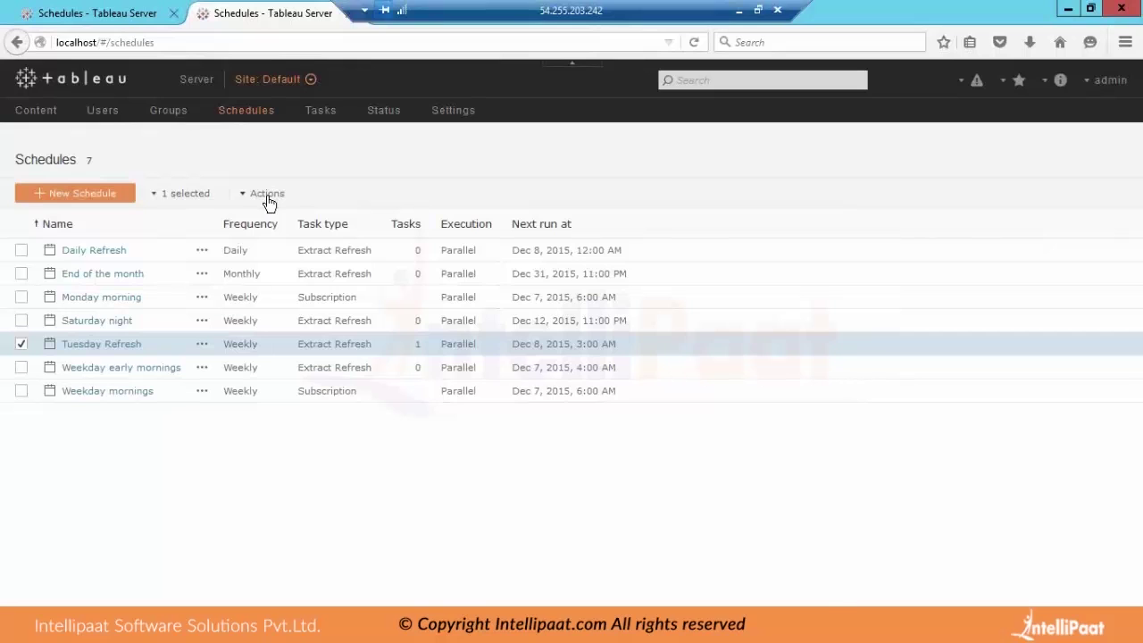
View the Extract Refreshes tasks showing Sample Dashboard's full refresh on Tuesday Refresh.
{"action": "left_click", "coordinate": [267, 198]}
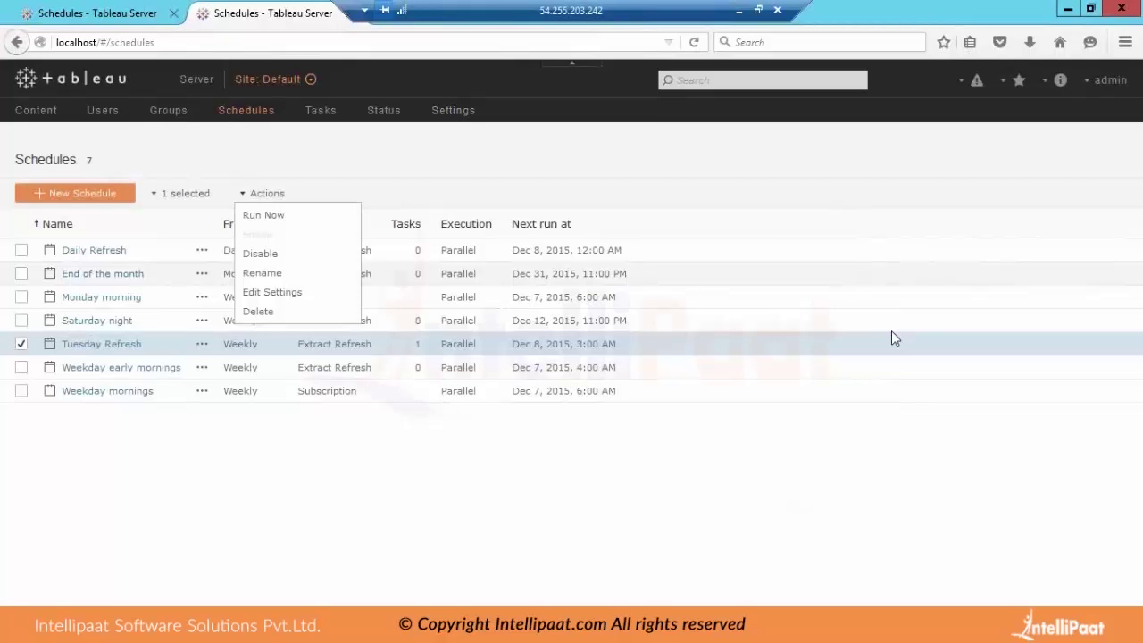
{"action": "left_click", "coordinate": [325, 119]}
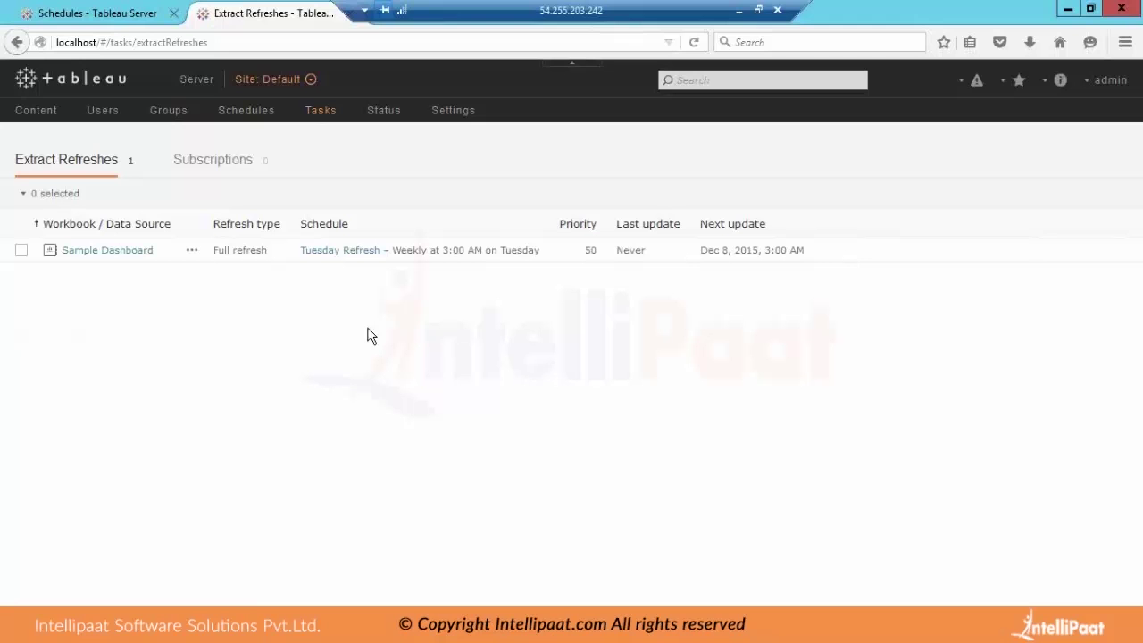
{"action": "left_click", "coordinate": [252, 111]}
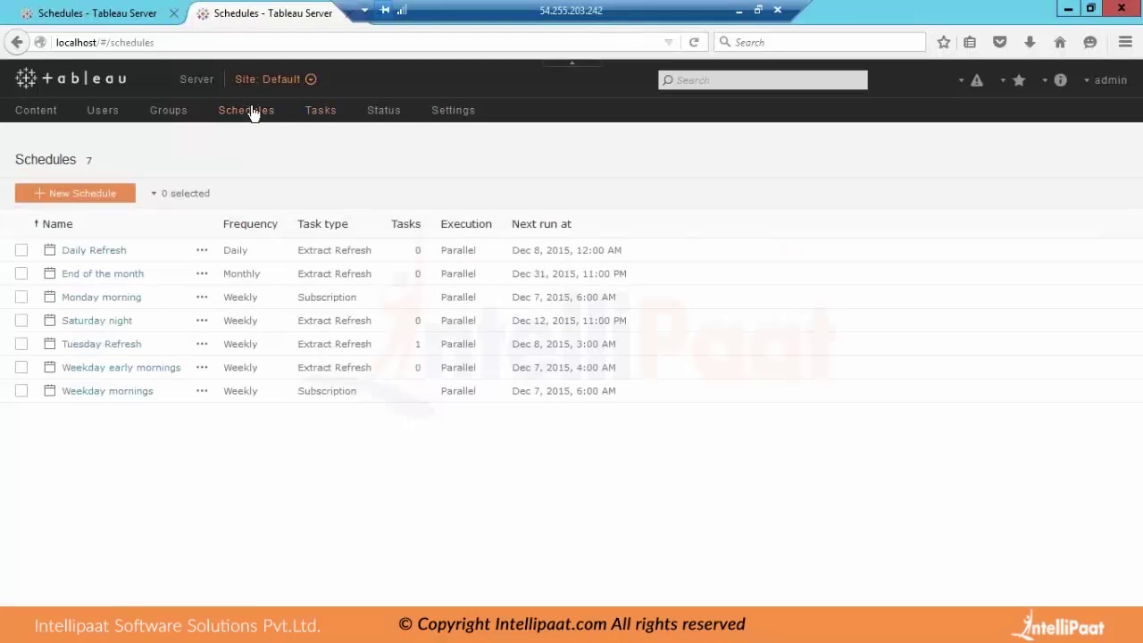
{"action": "left_click", "coordinate": [326, 116]}
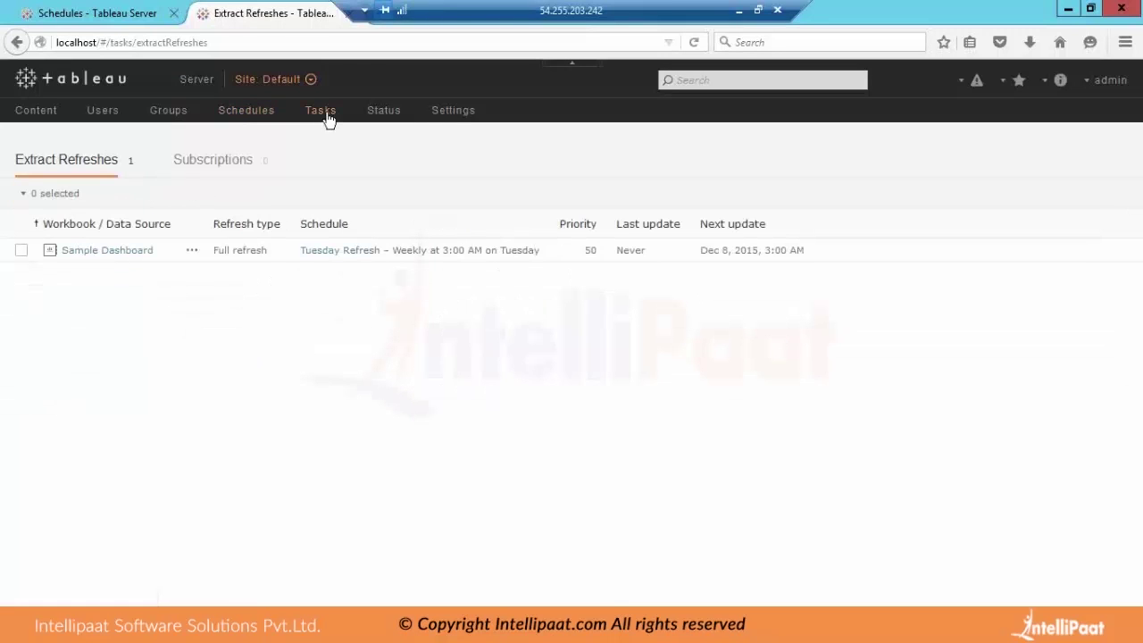